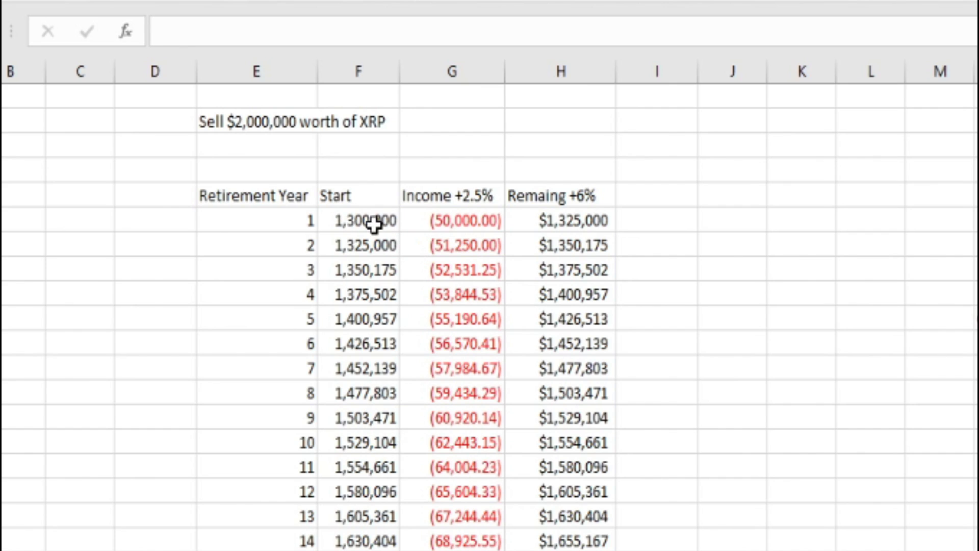
Step: Inspect the starting balance, income and remaining-balance entries for retirement year 1 and the start and income formulas for year 2
{"action": "left_click", "coordinate": [337, 221]}
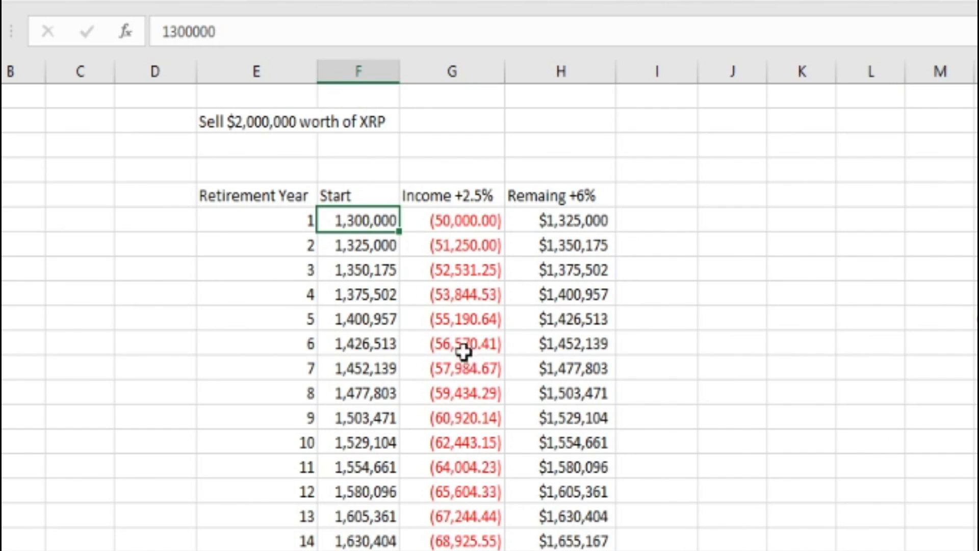
{"action": "left_click", "coordinate": [467, 223]}
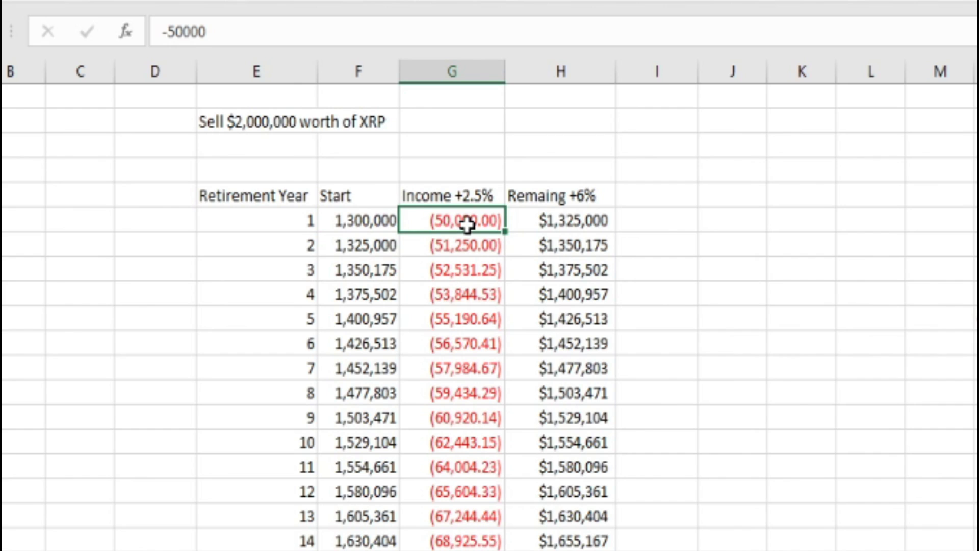
{"action": "left_click", "coordinate": [578, 221]}
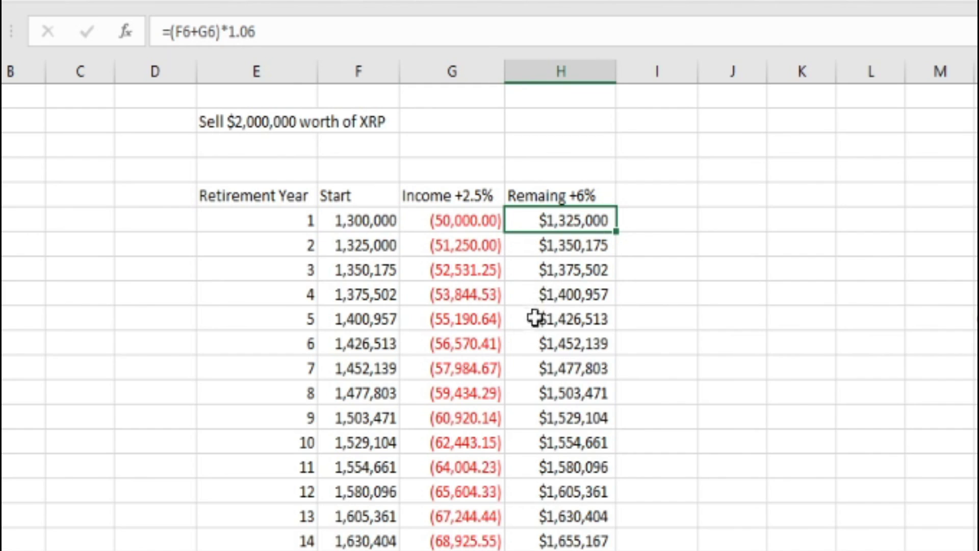
{"action": "left_click", "coordinate": [354, 243]}
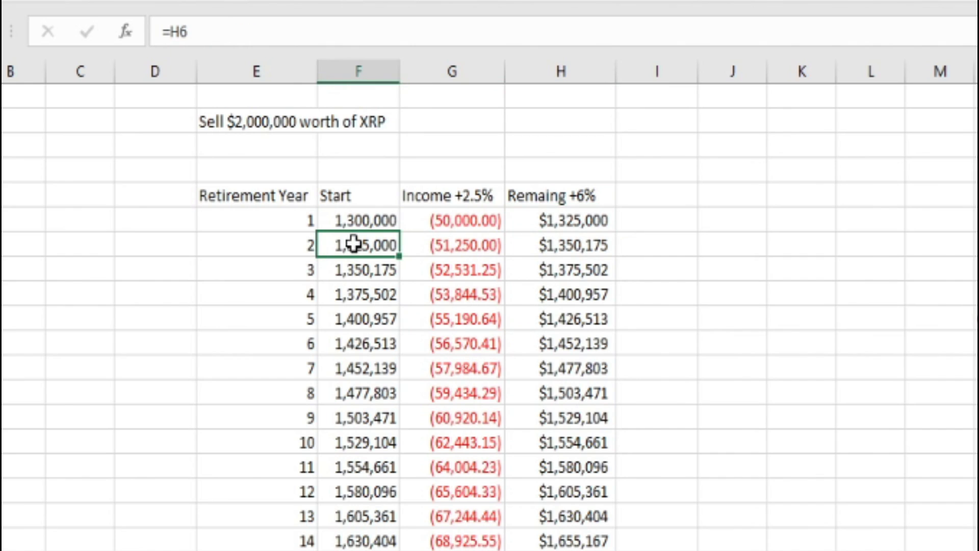
{"action": "left_click", "coordinate": [472, 248]}
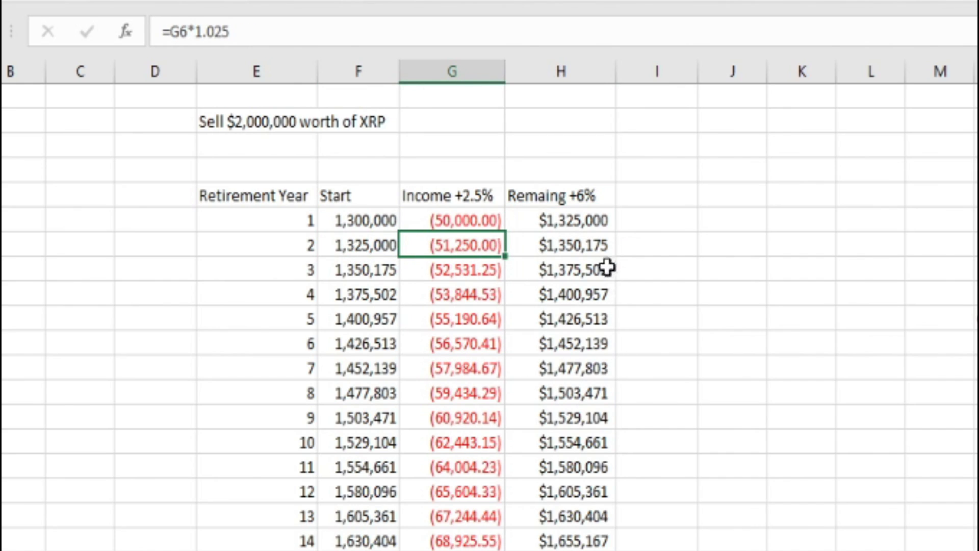
Step: Fill the year 2 remaining-balance, income and start formulas down their columns through the following retirement years
{"action": "left_click", "coordinate": [603, 252]}
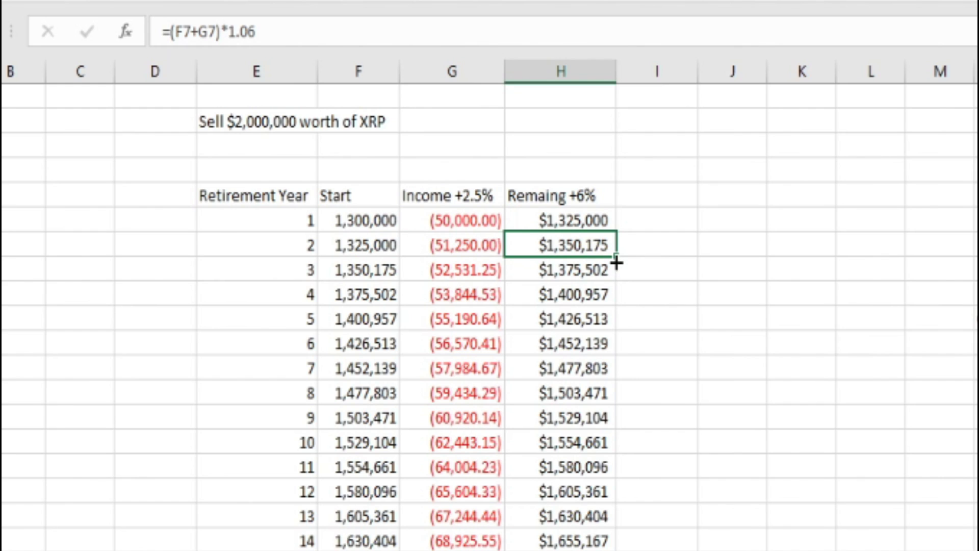
{"action": "left_click_drag", "start_coordinate": [616, 255], "coordinate": [615, 548]}
{"action": "left_click", "coordinate": [467, 247]}
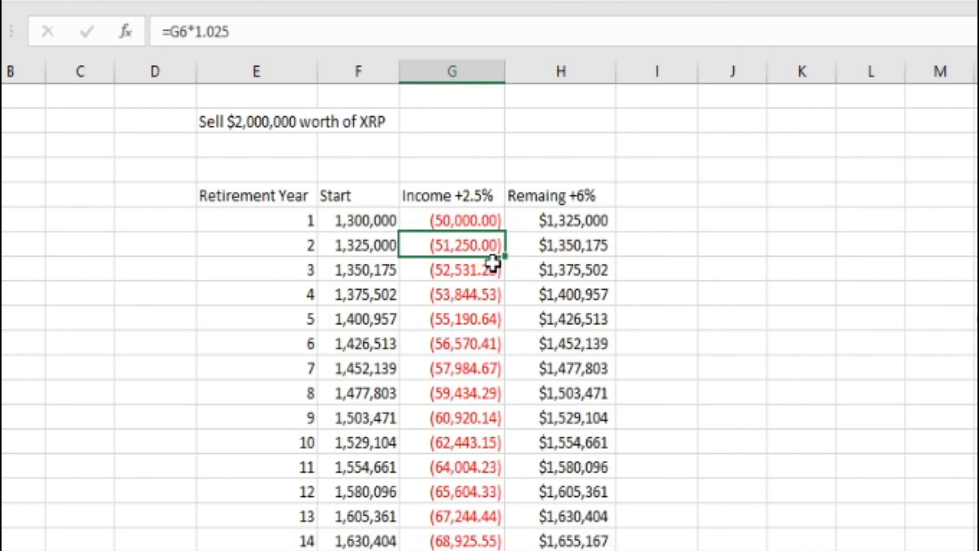
{"action": "left_click_drag", "start_coordinate": [505, 256], "coordinate": [504, 548]}
{"action": "left_click", "coordinate": [357, 247]}
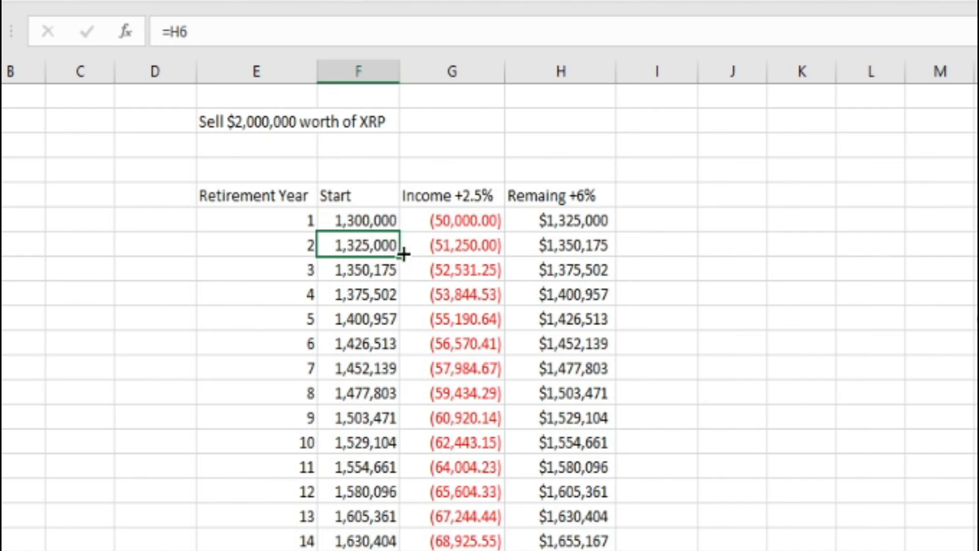
{"action": "left_click_drag", "start_coordinate": [400, 256], "coordinate": [399, 548]}
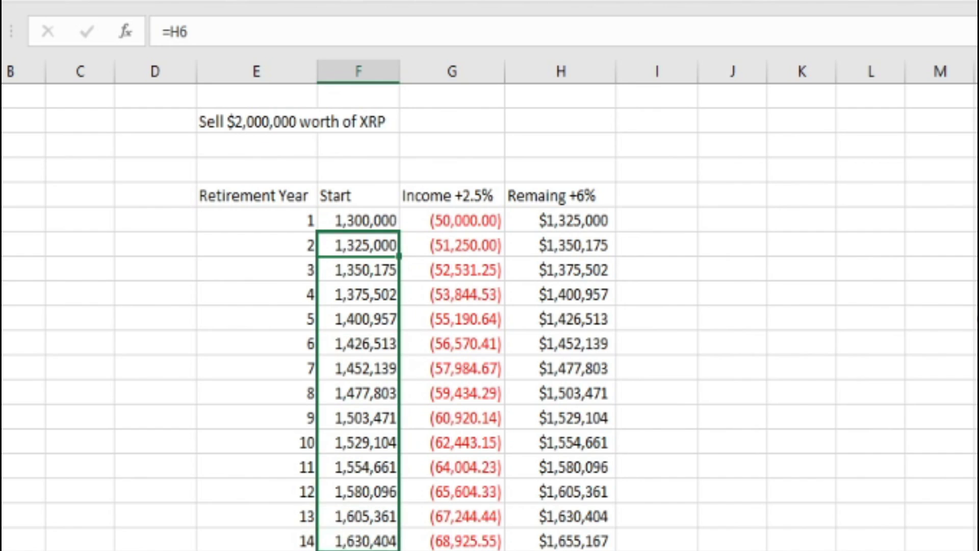
{"action": "left_click", "coordinate": [961, 339]}
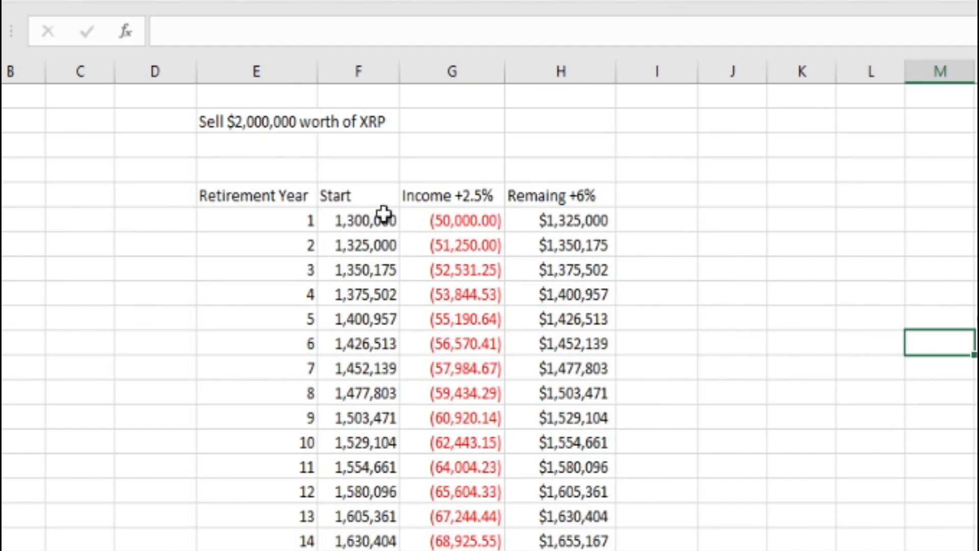
Step: Set the year 1 income withdrawal to -60000 and mark retirement year 37 to check how long the balance lasts
{"action": "left_click", "coordinate": [497, 219]}
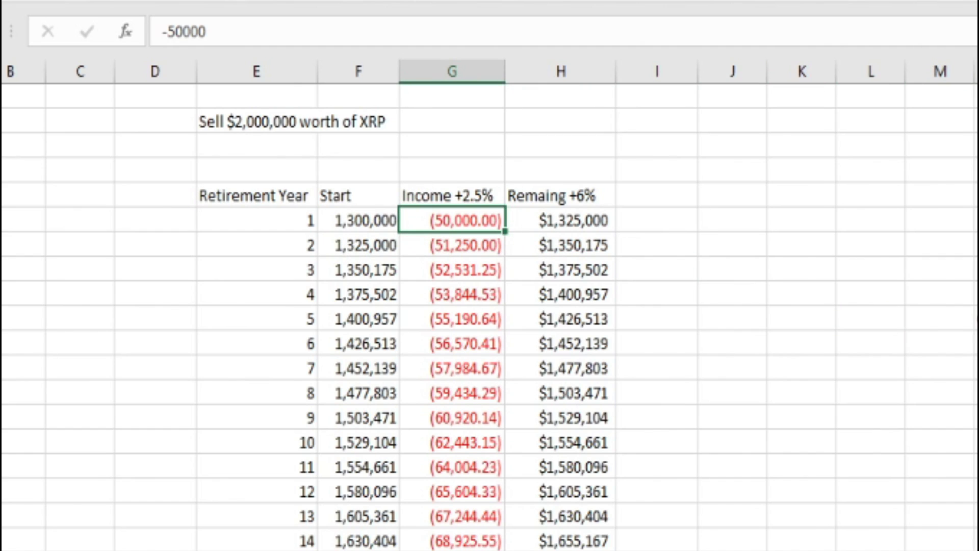
{"action": "type", "text": "-60000"}
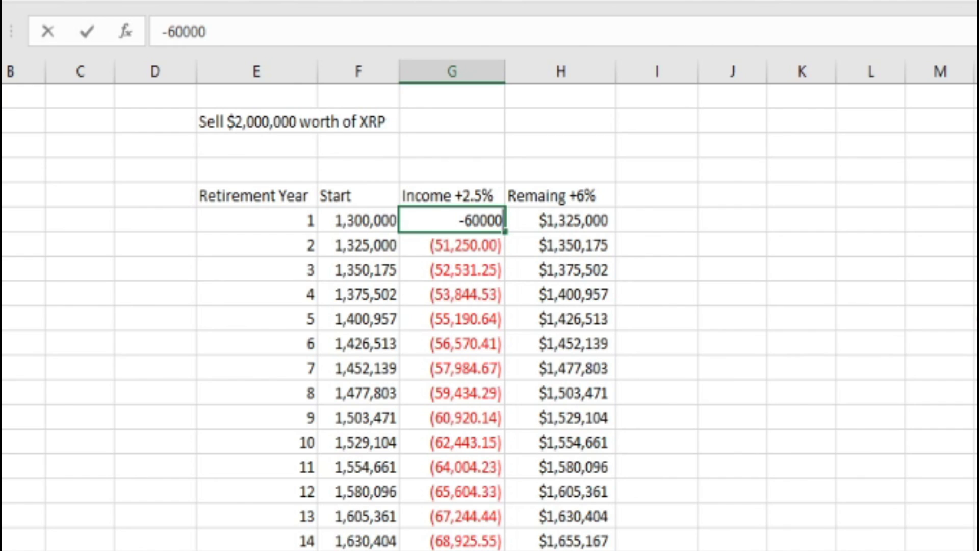
{"action": "key", "text": "Return"}
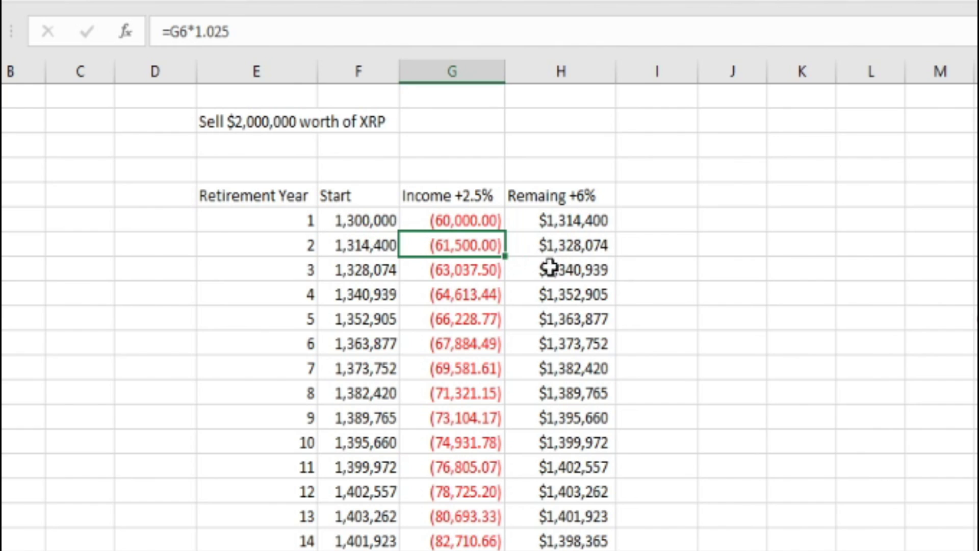
{"action": "scroll", "coordinate": [550, 267], "scroll_direction": "down", "scroll_amount": 8}
{"action": "left_click", "coordinate": [323, 345]}
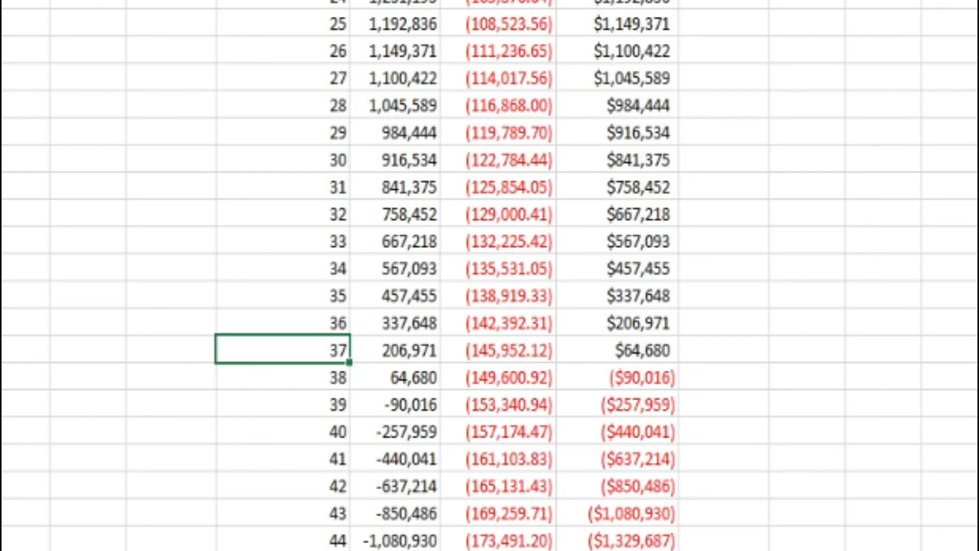
Step: Set the year 1 income withdrawal to -70000 and check the remaining balance at retirement year 29
{"action": "type", "text": "-70000"}
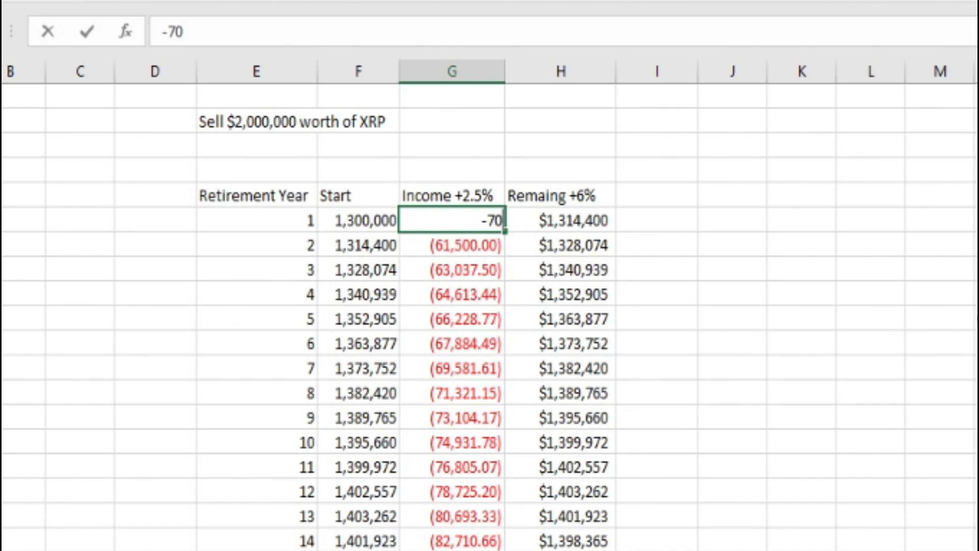
{"action": "key", "text": "Return"}
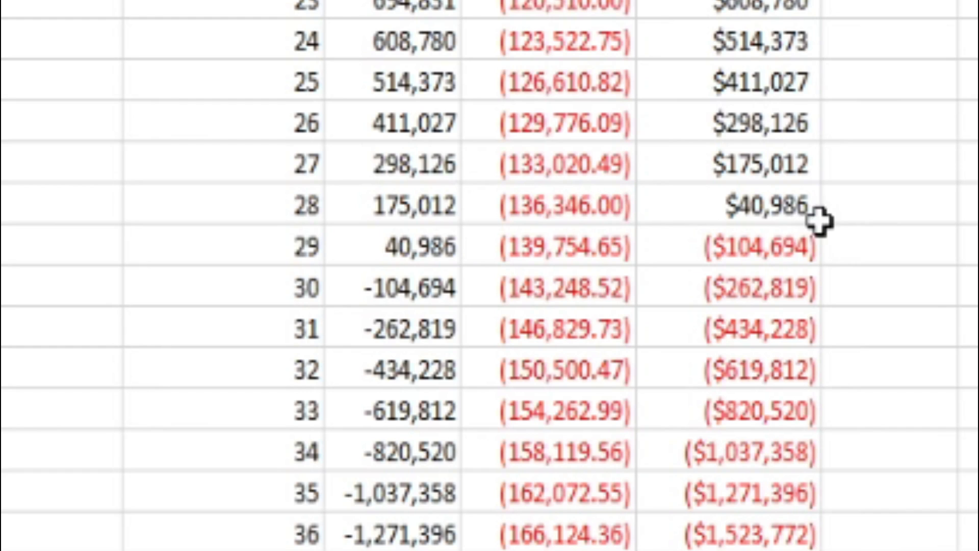
{"action": "left_click", "coordinate": [745, 246]}
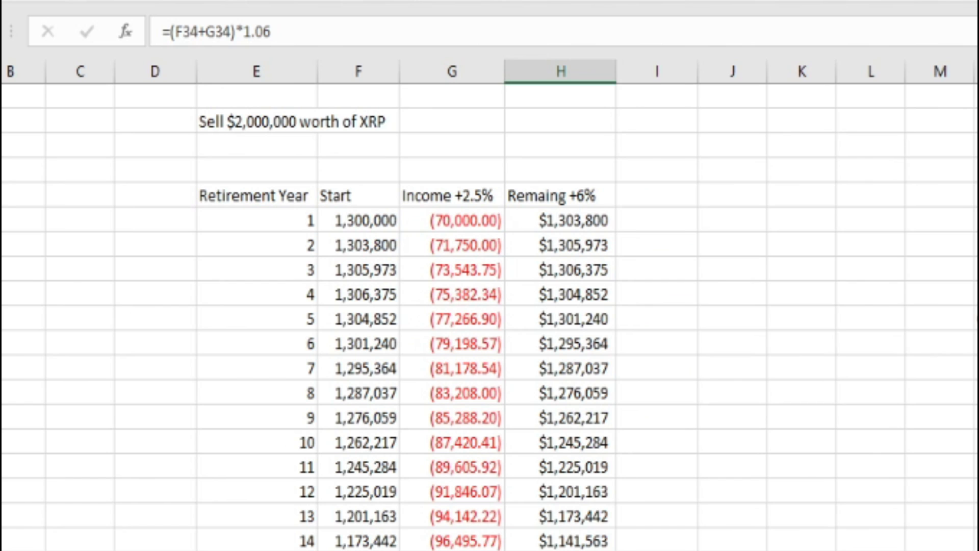
Step: Set the year 1 income withdrawal back to -50000
{"action": "left_click", "coordinate": [498, 218]}
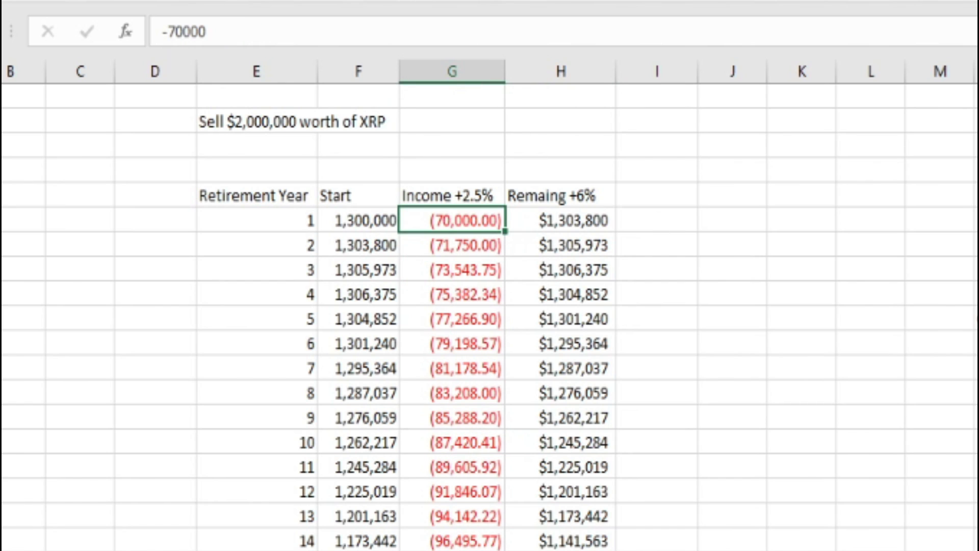
{"action": "type", "text": "-50000"}
{"action": "left_click", "coordinate": [451, 169]}
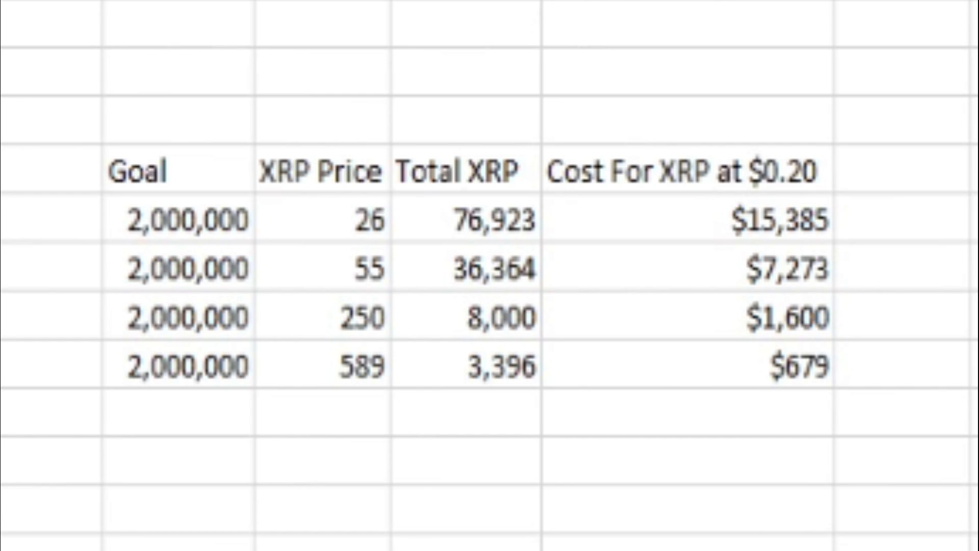
Step: Examine the XRP goal table's 2,000,000 goals, its costs at $0.20, and the row for an XRP price of 589
{"action": "left_click", "coordinate": [622, 164]}
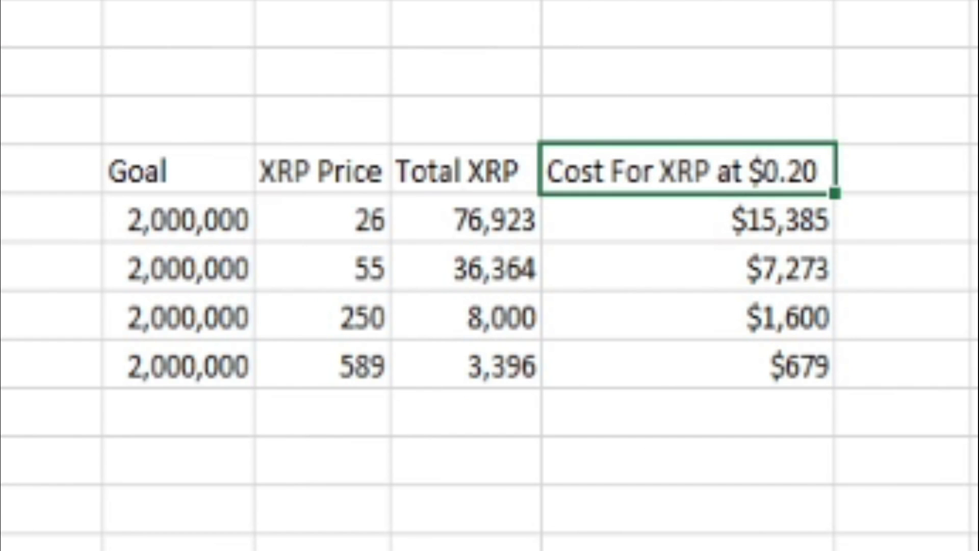
{"action": "left_click", "coordinate": [138, 166]}
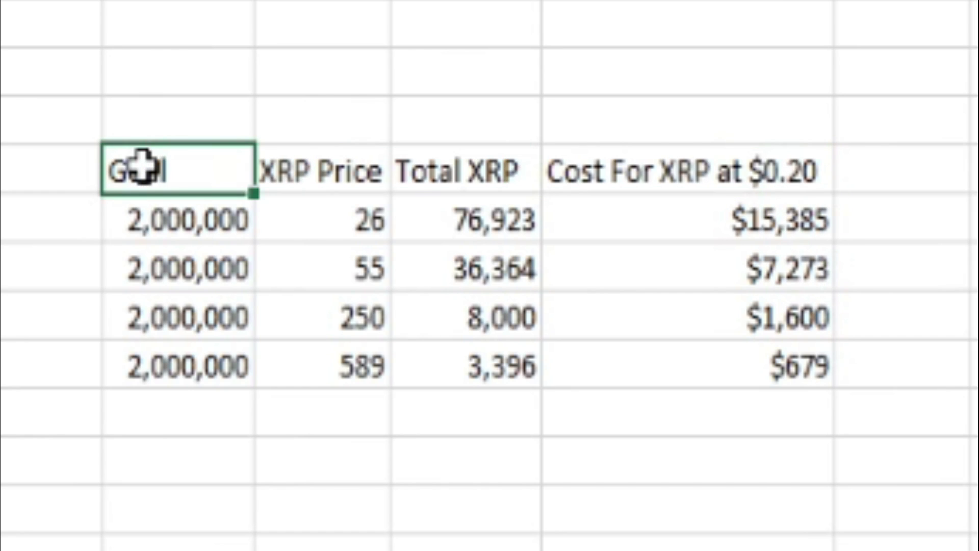
{"action": "left_click_drag", "start_coordinate": [171, 217], "coordinate": [179, 368]}
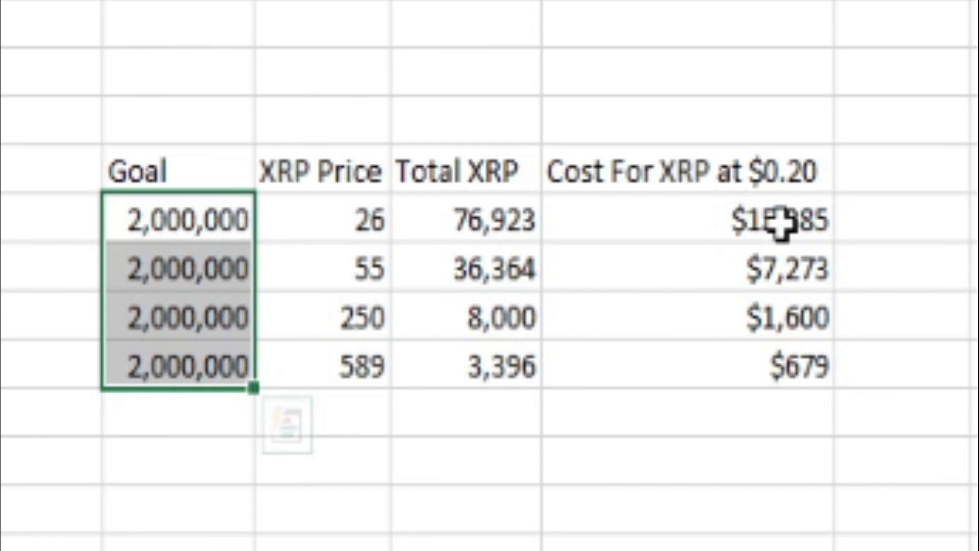
{"action": "left_click_drag", "start_coordinate": [781, 220], "coordinate": [769, 365]}
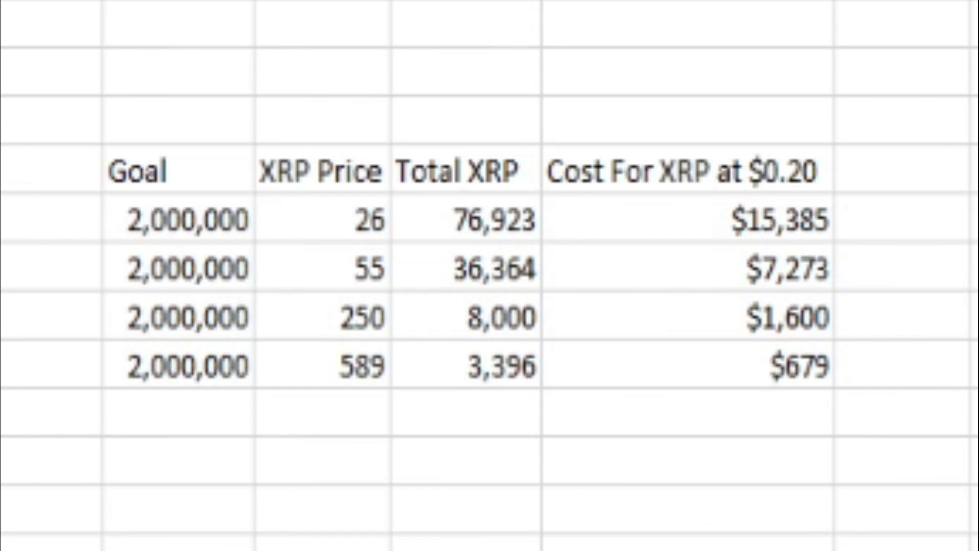
{"action": "left_click", "coordinate": [322, 365]}
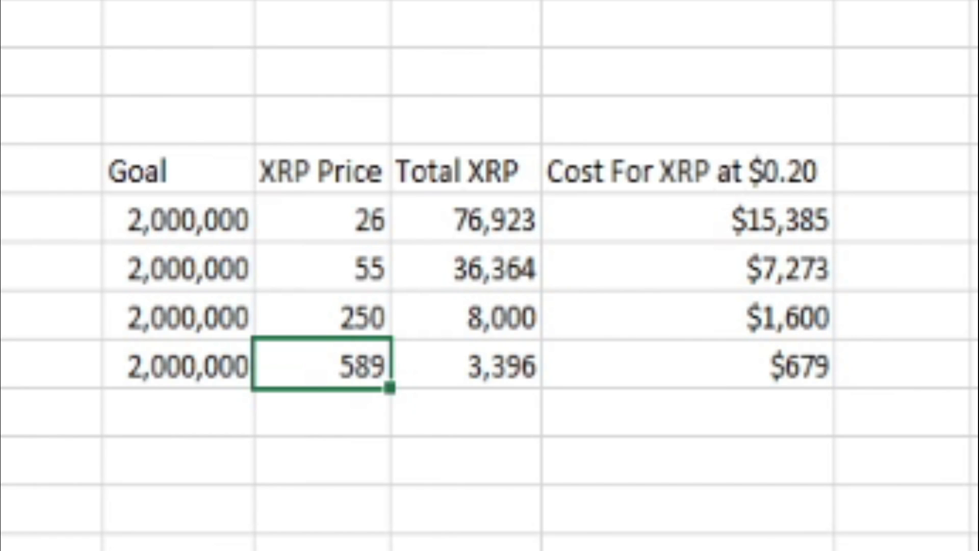
{"action": "left_click", "coordinate": [499, 365]}
{"action": "left_click", "coordinate": [139, 366]}
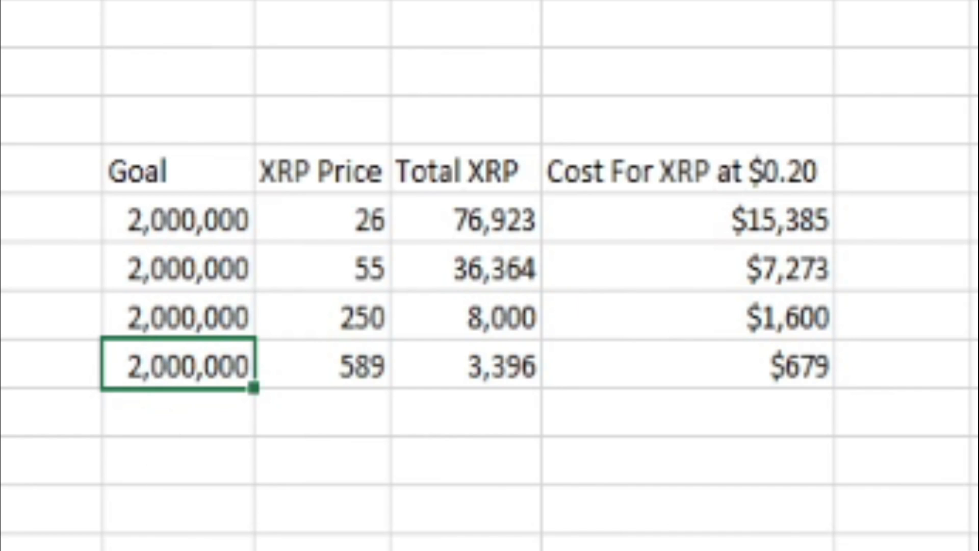
{"action": "left_click", "coordinate": [343, 366]}
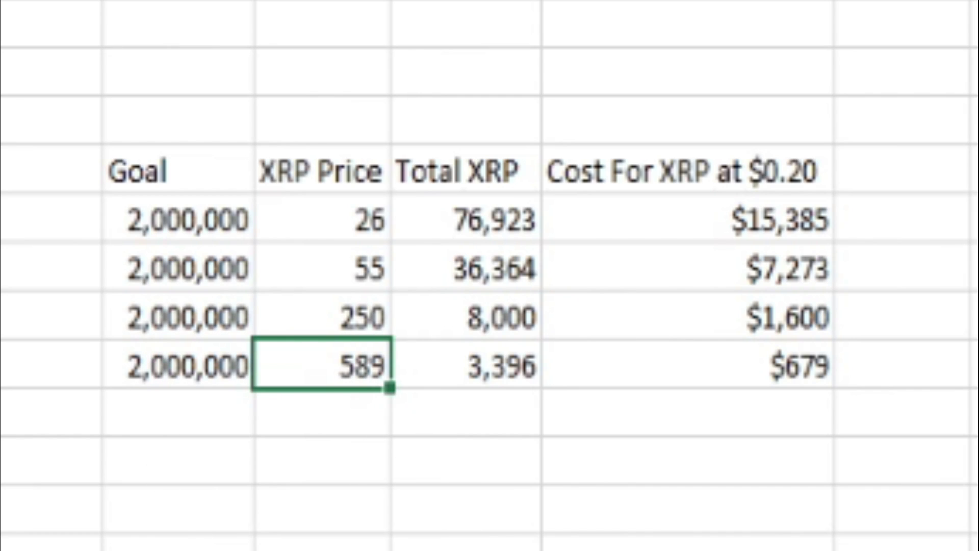
{"action": "left_click", "coordinate": [467, 365]}
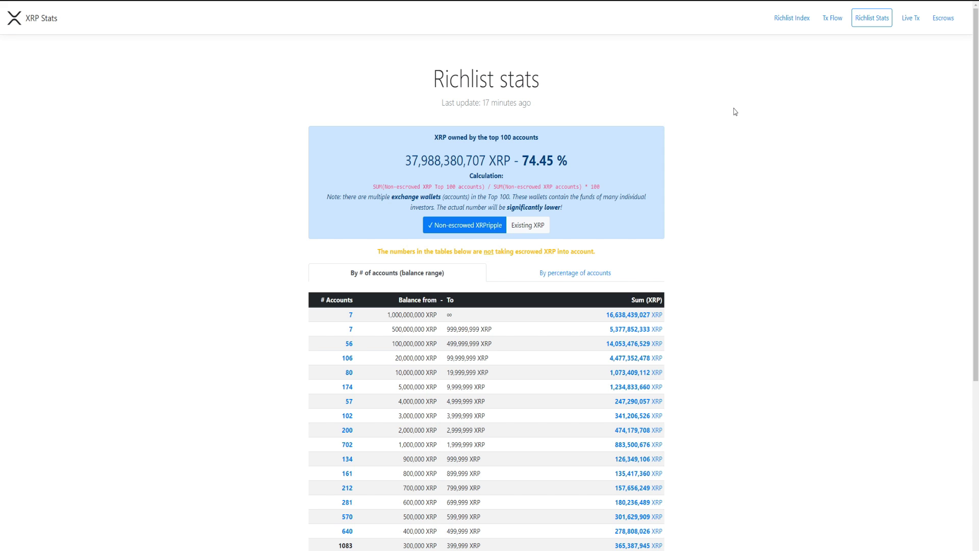
Step: Examine the Richlist stats balance-range table, highlighting the 700,000–799,999 XRP and 25,000–49,999 XRP ranges and their account counts
{"action": "scroll", "coordinate": [735, 111], "scroll_direction": "down", "scroll_amount": 3}
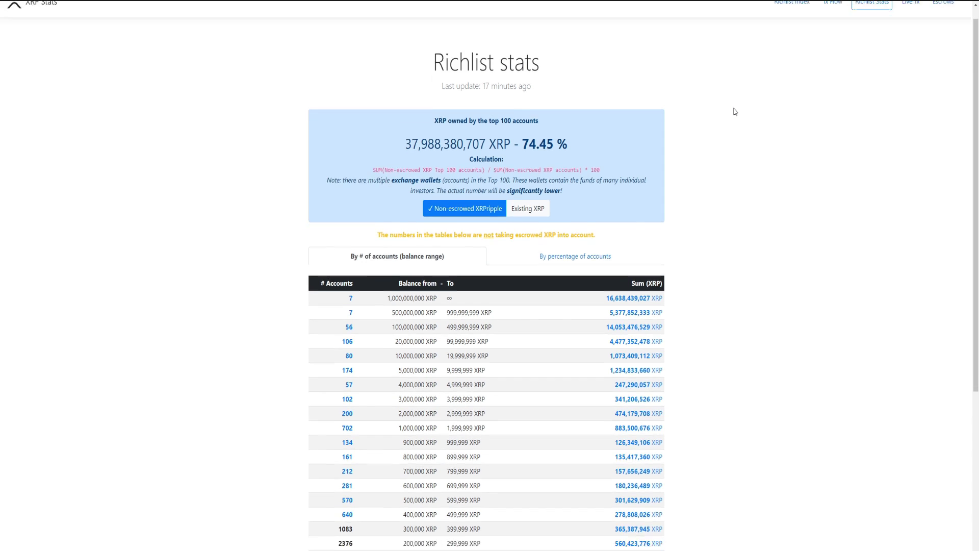
{"action": "scroll", "coordinate": [733, 97], "scroll_direction": "down", "scroll_amount": 2}
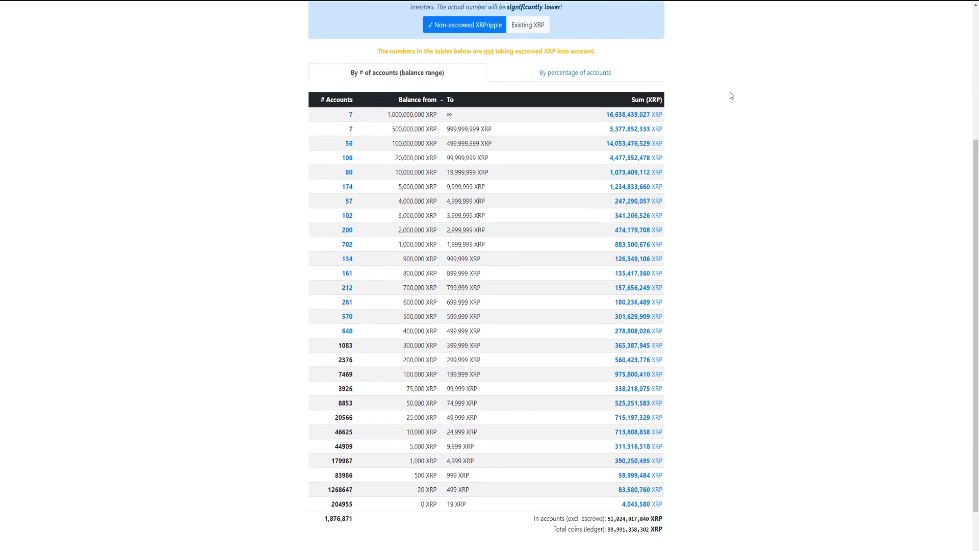
{"action": "scroll", "coordinate": [739, 210], "scroll_direction": "up", "scroll_amount": 2}
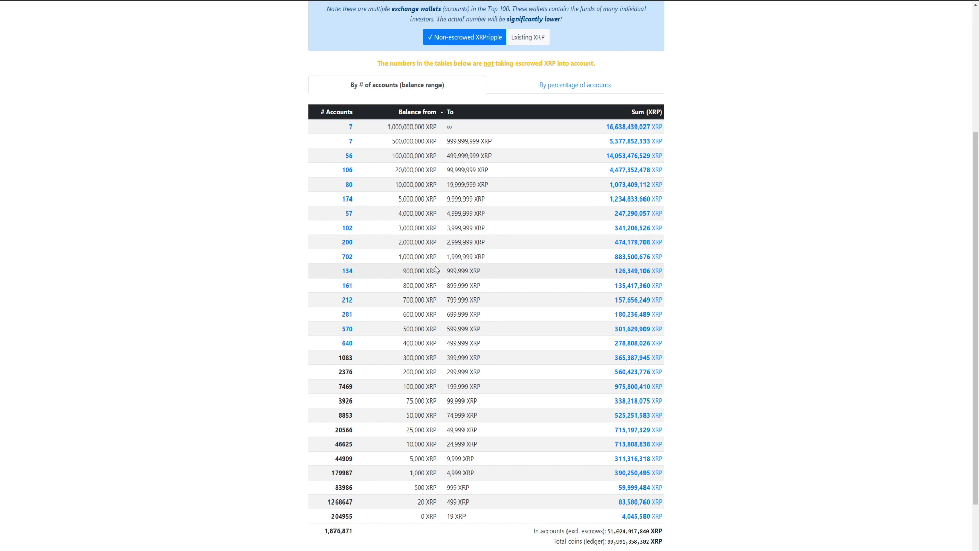
{"action": "left_click_drag", "start_coordinate": [489, 301], "coordinate": [398, 304]}
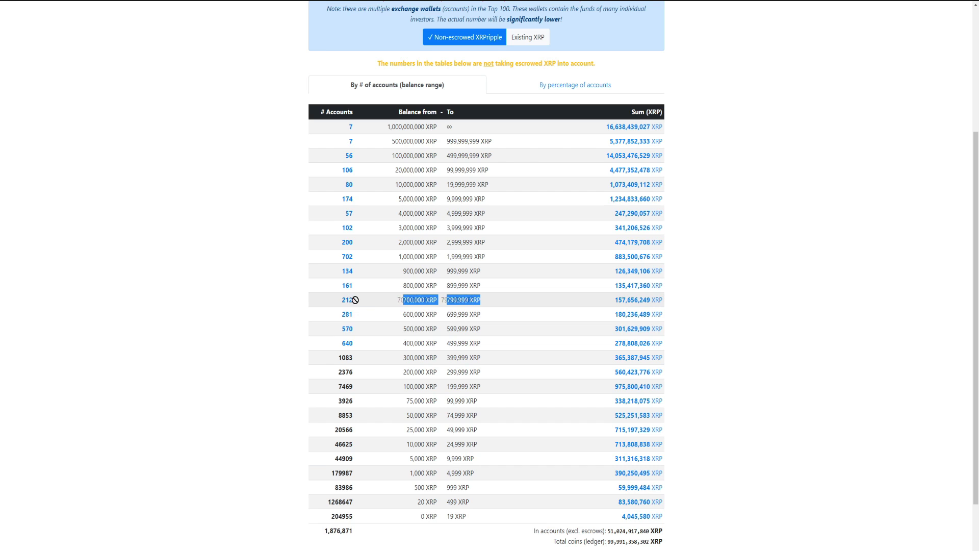
{"action": "left_click", "coordinate": [334, 302]}
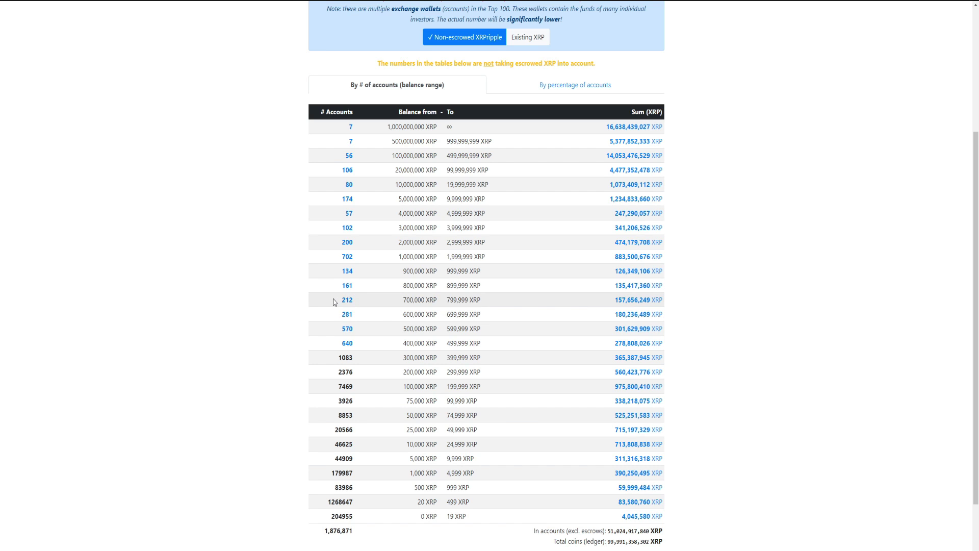
{"action": "scroll", "coordinate": [340, 305], "scroll_direction": "down", "scroll_amount": 2}
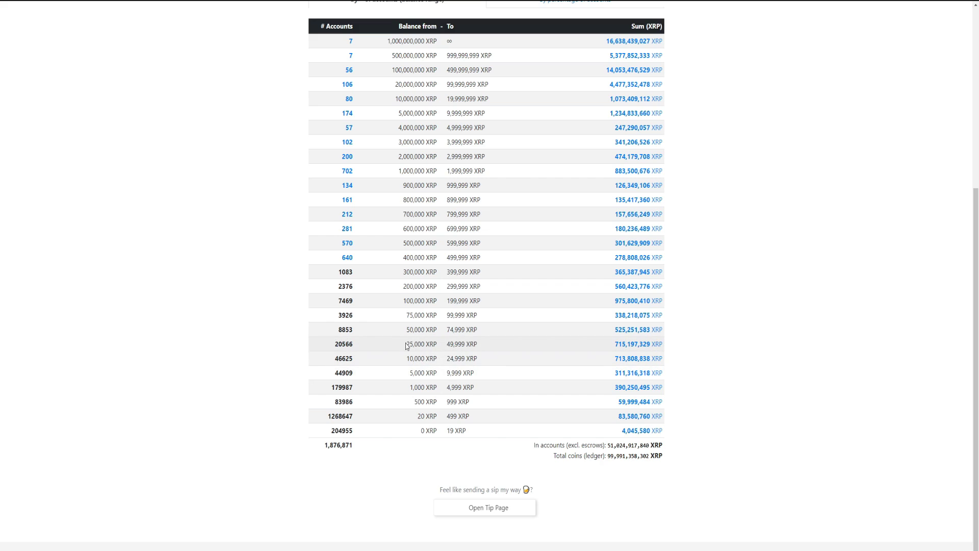
{"action": "left_click_drag", "start_coordinate": [407, 346], "coordinate": [479, 346]}
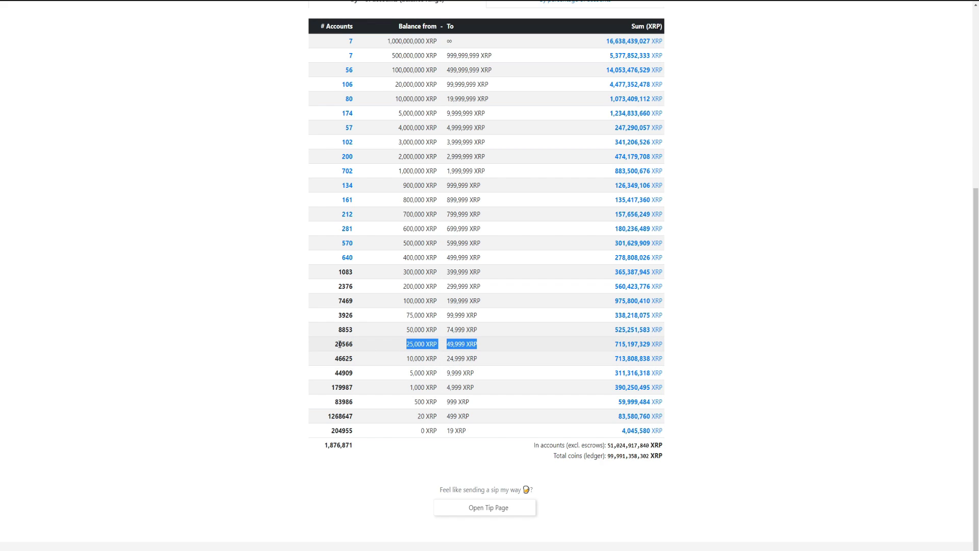
{"action": "left_click_drag", "start_coordinate": [343, 345], "coordinate": [358, 347]}
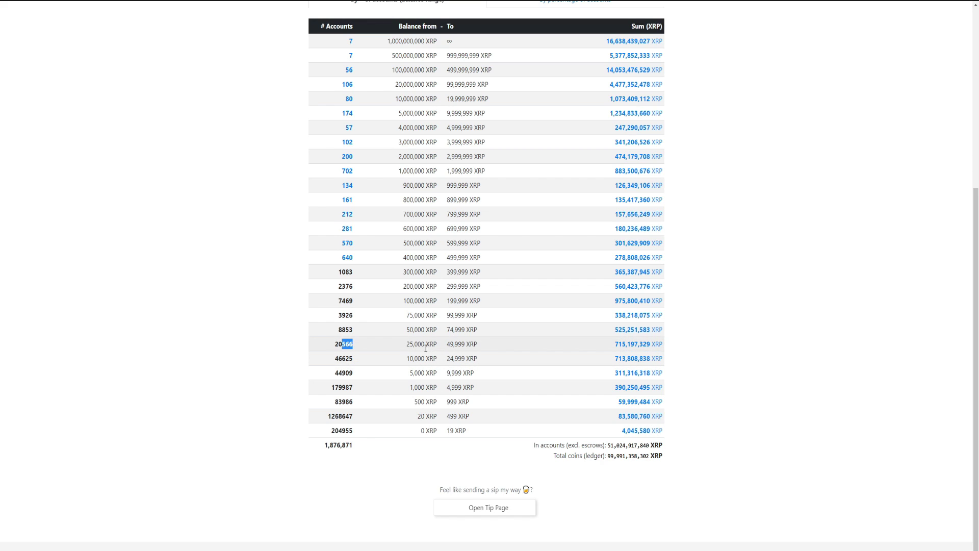
Step: Examine the Richlist balance ranges 5,000–9,999 XRP and 1,000–4,999 XRP, highlighting each range and its account count
{"action": "left_click_drag", "start_coordinate": [409, 371], "coordinate": [481, 373]}
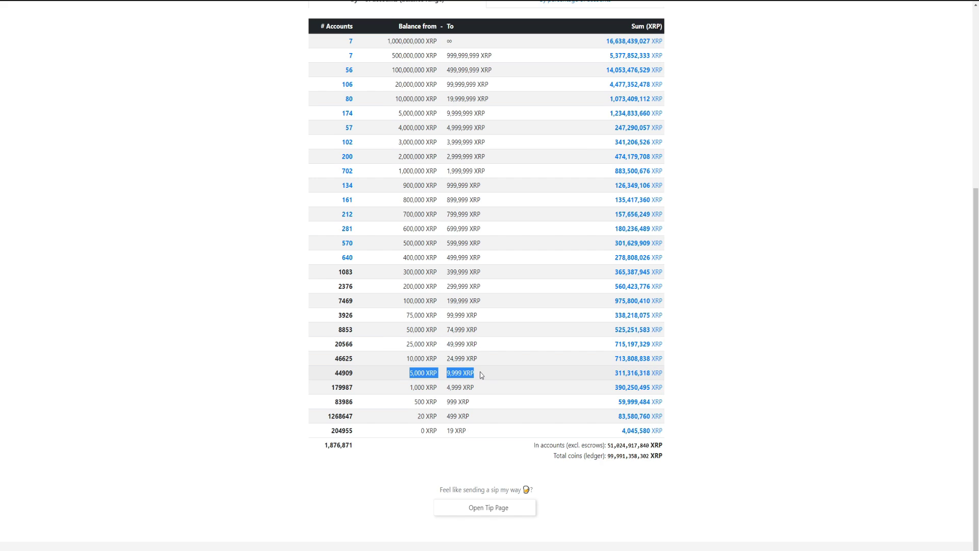
{"action": "left_click", "coordinate": [342, 373]}
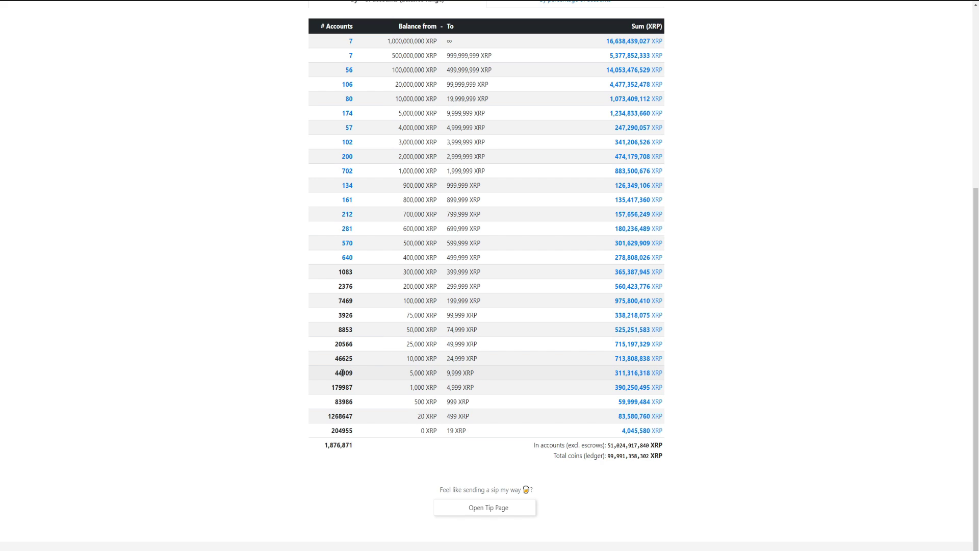
{"action": "left_click_drag", "start_coordinate": [408, 388], "coordinate": [485, 388]}
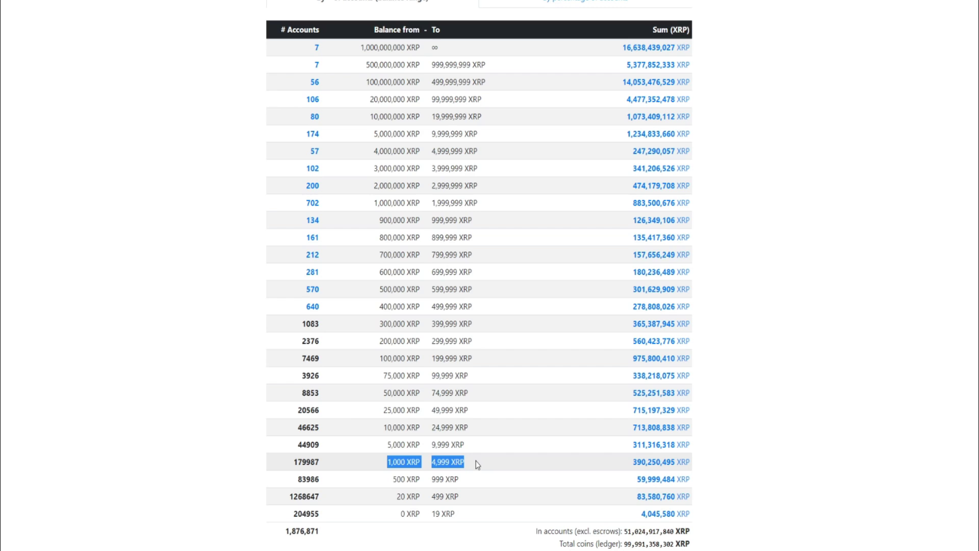
{"action": "left_click", "coordinate": [328, 467]}
{"action": "left_click_drag", "start_coordinate": [329, 467], "coordinate": [286, 466]}
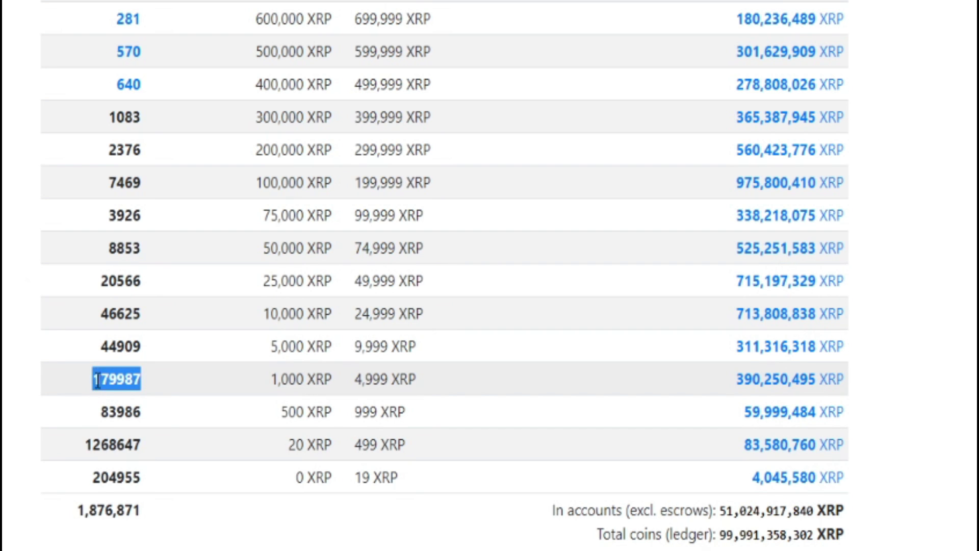
{"action": "left_click", "coordinate": [230, 373]}
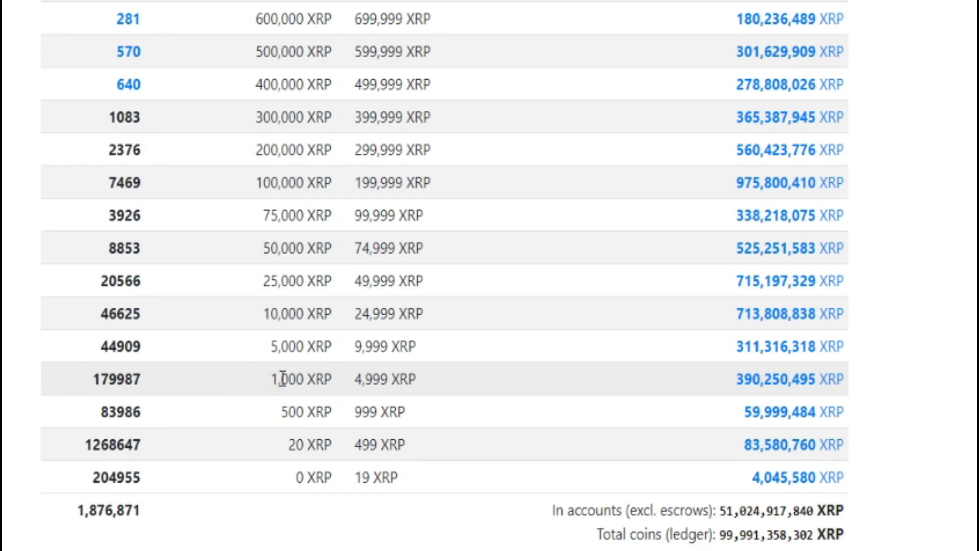
{"action": "left_click_drag", "start_coordinate": [271, 378], "coordinate": [483, 388]}
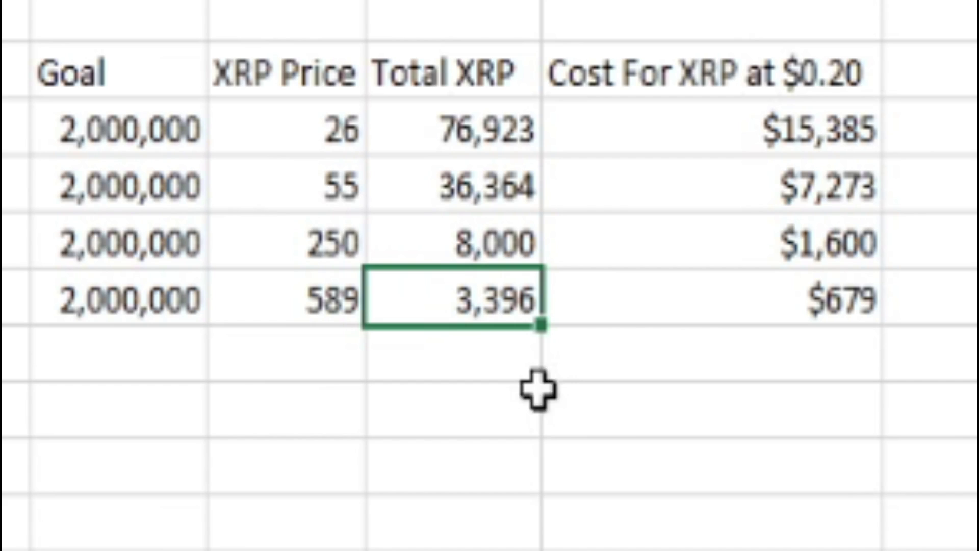
Step: Switch to the XRP goal table and check the goal, XRP price and total XRP in the 589 row
{"action": "left_click", "coordinate": [145, 302]}
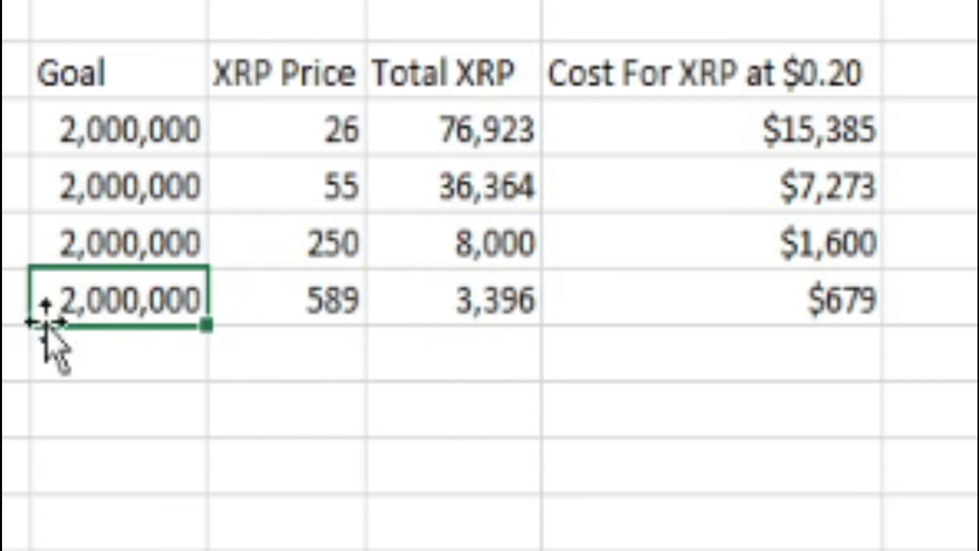
{"action": "left_click", "coordinate": [323, 286]}
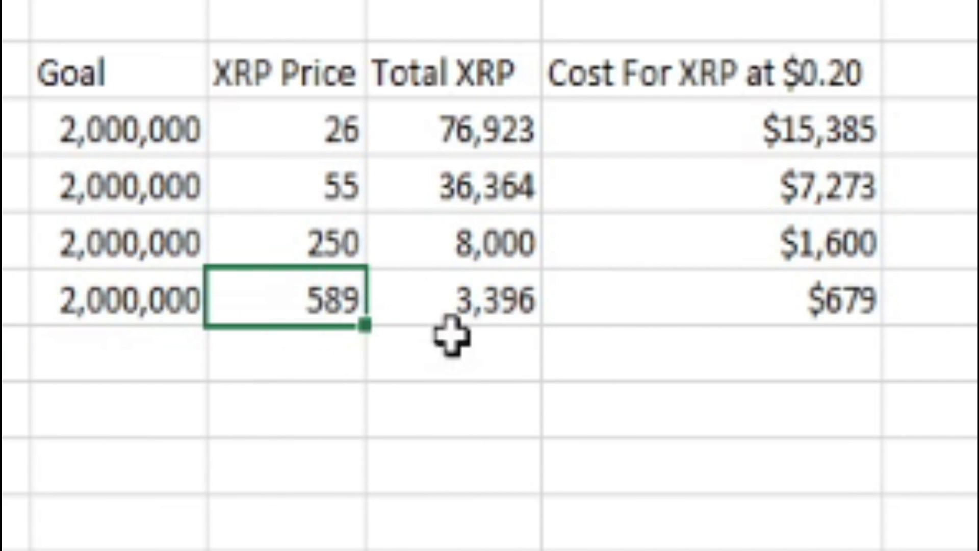
{"action": "left_click", "coordinate": [462, 306]}
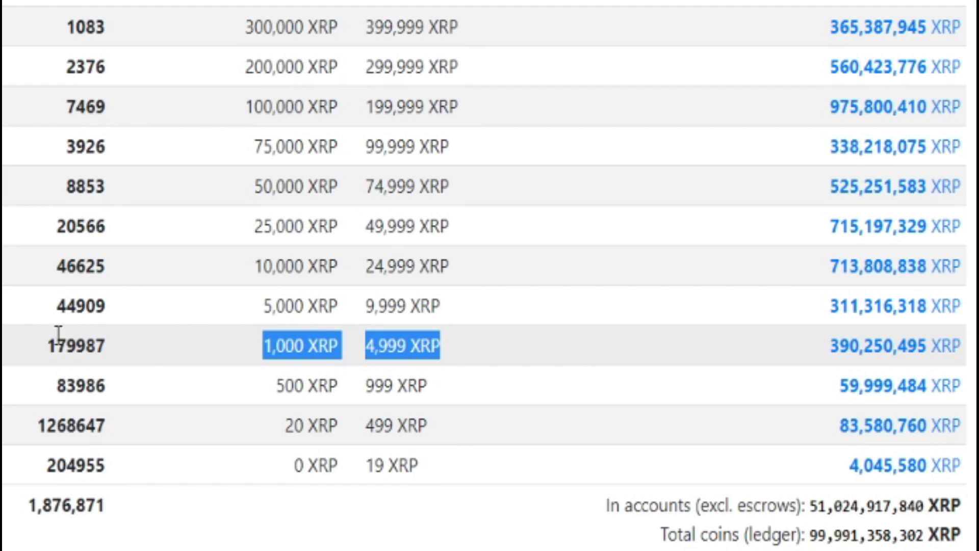
Step: Return to the Richlist table and examine the account counts for the 1,000–4,999 XRP and 300,000–399,999 XRP ranges
{"action": "left_click_drag", "start_coordinate": [285, 347], "coordinate": [164, 352]}
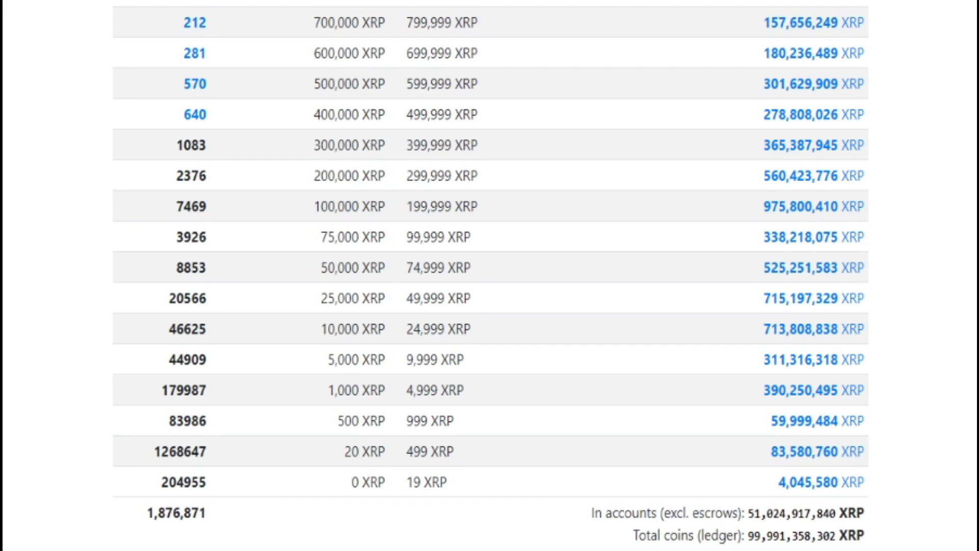
{"action": "left_click_drag", "start_coordinate": [485, 146], "coordinate": [406, 146]}
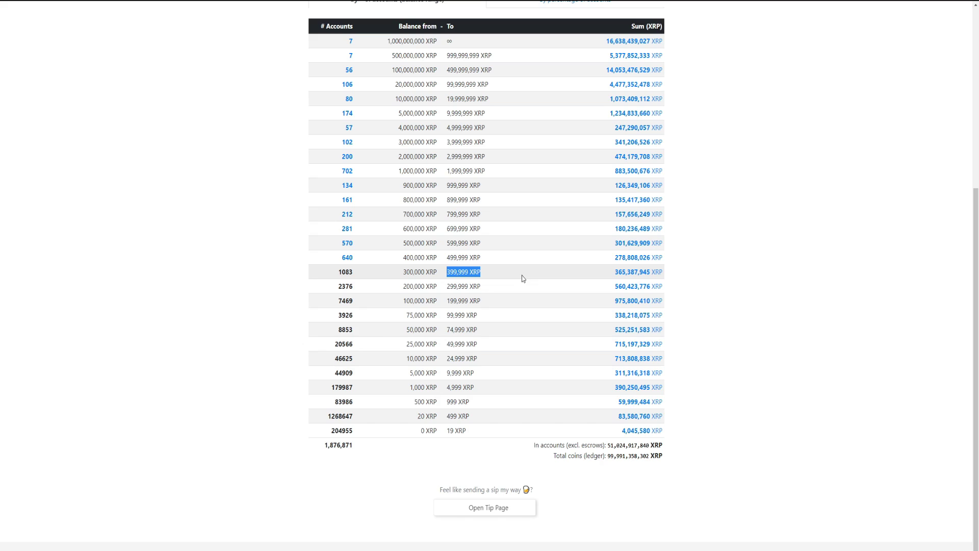
{"action": "left_click_drag", "start_coordinate": [358, 387], "coordinate": [331, 388]}
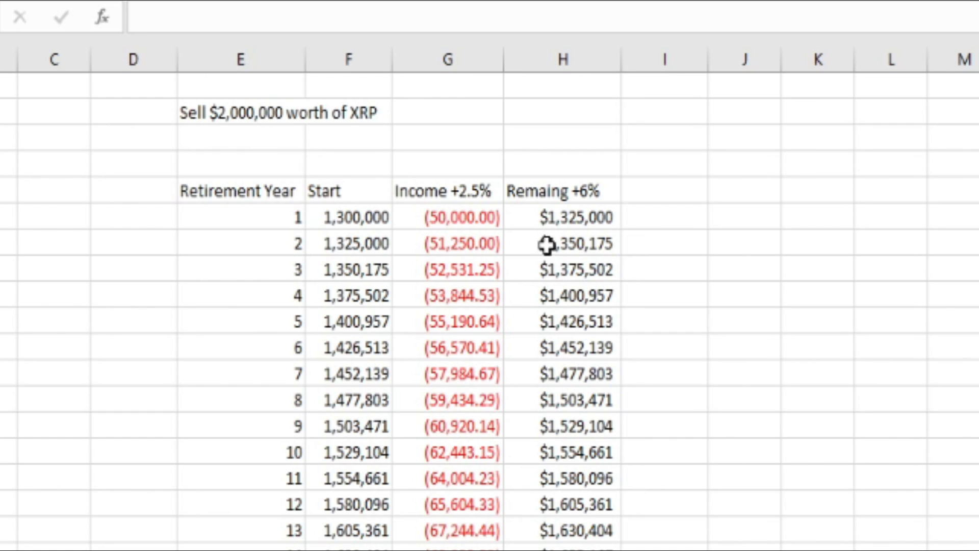
Step: Switch to the retirement spreadsheet and change its heading to "Sell $1,000,000 worth of XRP"
{"action": "left_click", "coordinate": [236, 110]}
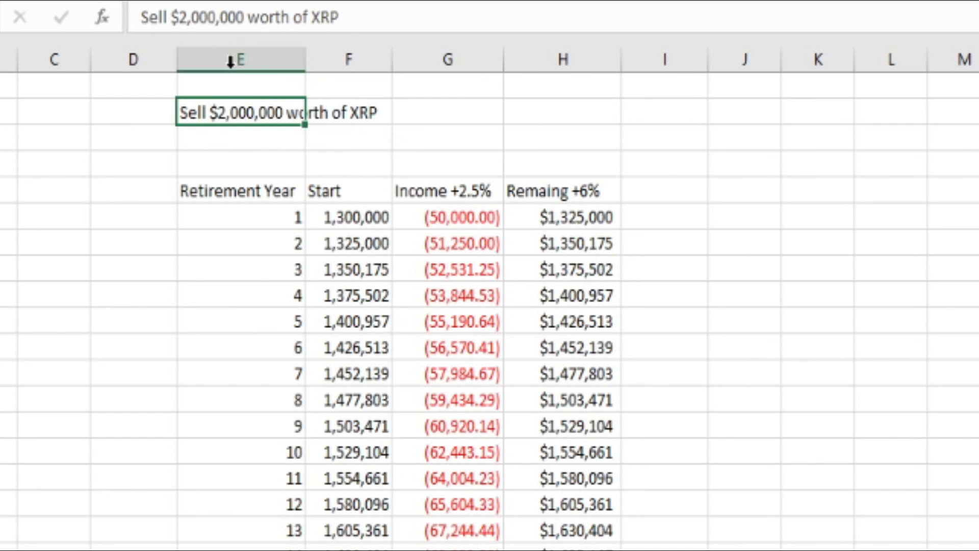
{"action": "left_click", "coordinate": [178, 17]}
{"action": "key", "text": "Delete"}
{"action": "type", "text": "1"}
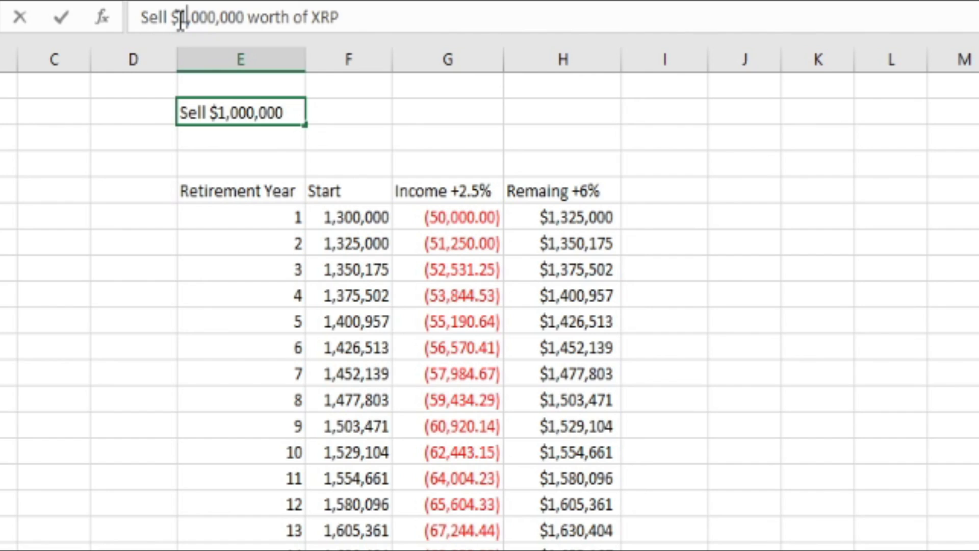
{"action": "key", "text": "Return"}
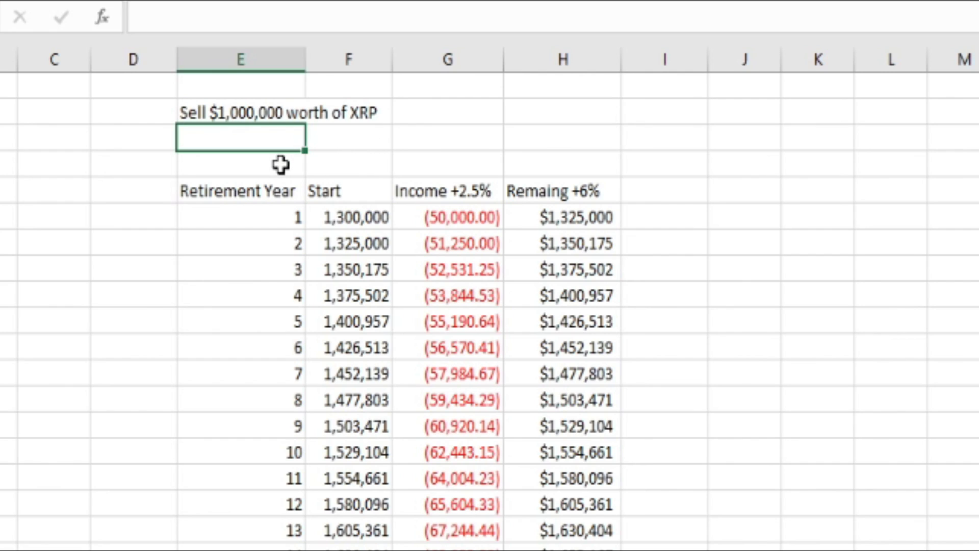
Step: Set the year 1 starting balance to 650000
{"action": "left_click", "coordinate": [337, 224]}
{"action": "type", "text": "6"}
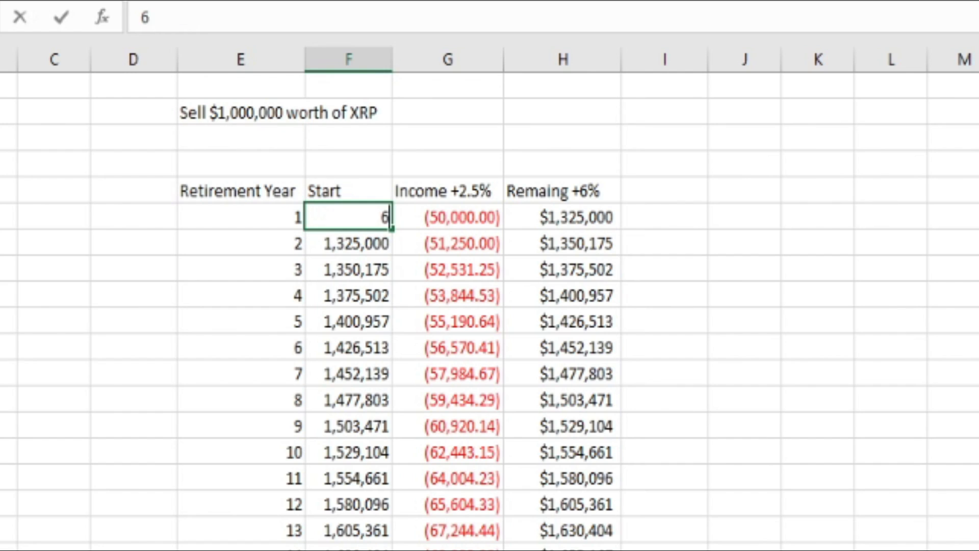
{"action": "type", "text": "50000"}
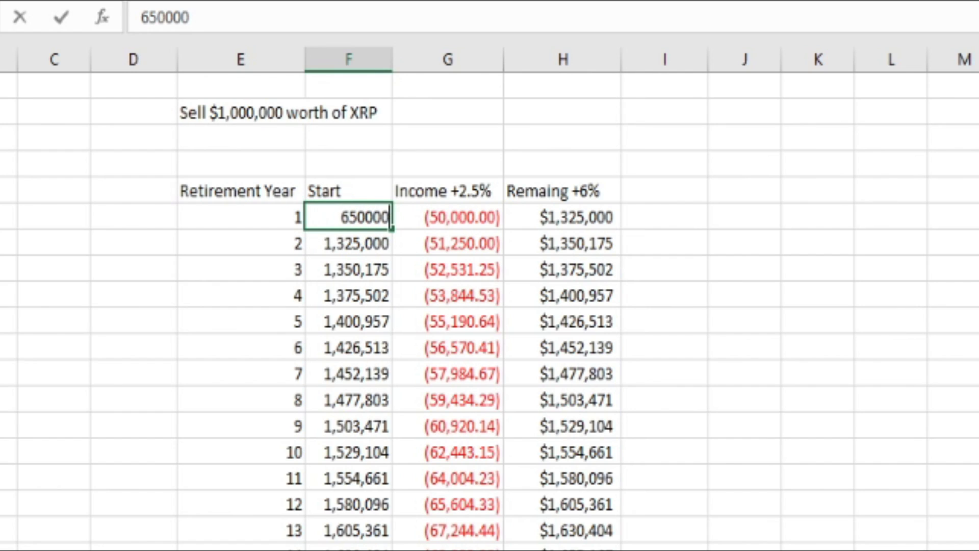
{"action": "key", "text": "Return"}
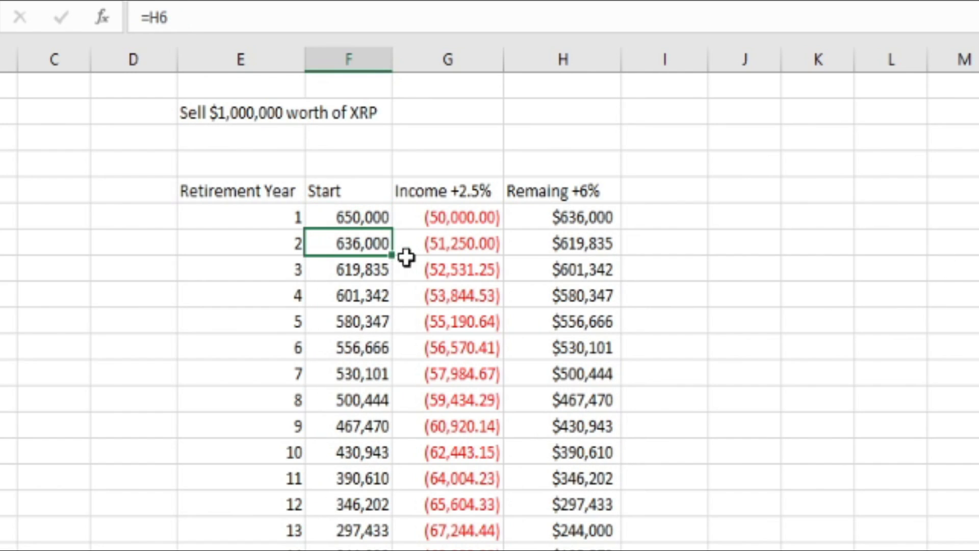
Step: Set the year 1 income withdrawal to -40000
{"action": "left_click", "coordinate": [345, 210]}
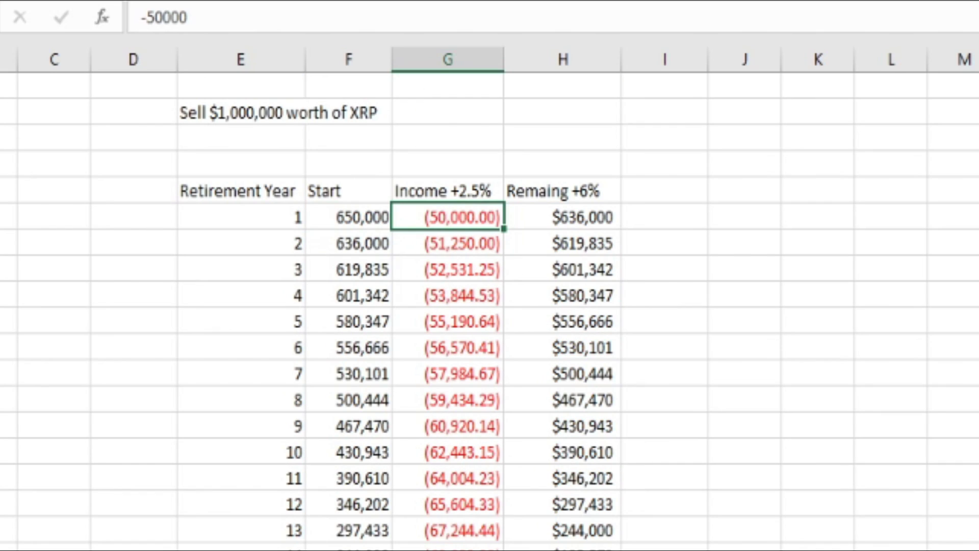
{"action": "type", "text": "-40000"}
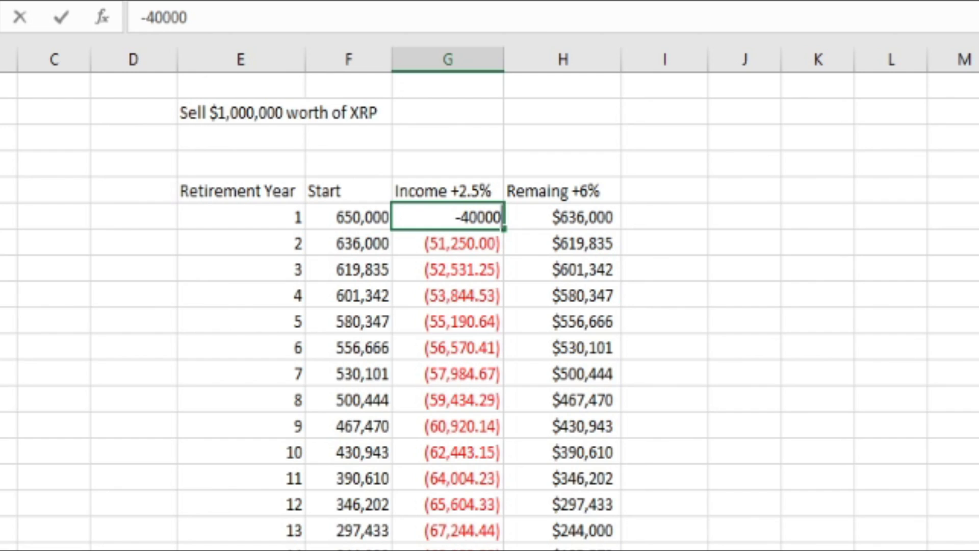
{"action": "key", "text": "Return"}
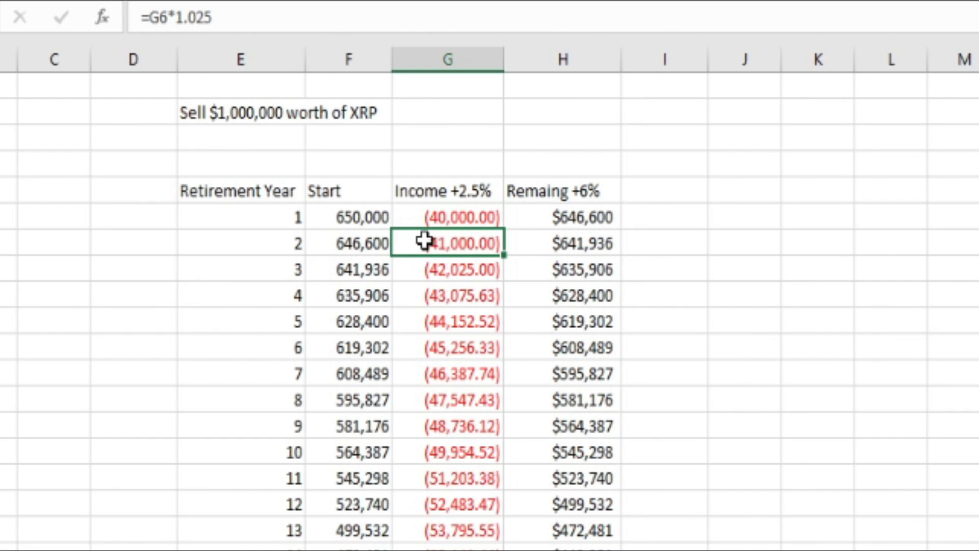
Step: Set the year 1 income withdrawal to -30000 and check in which retirement year the money runs out
{"action": "key", "text": "Up"}
{"action": "type", "text": "-30000"}
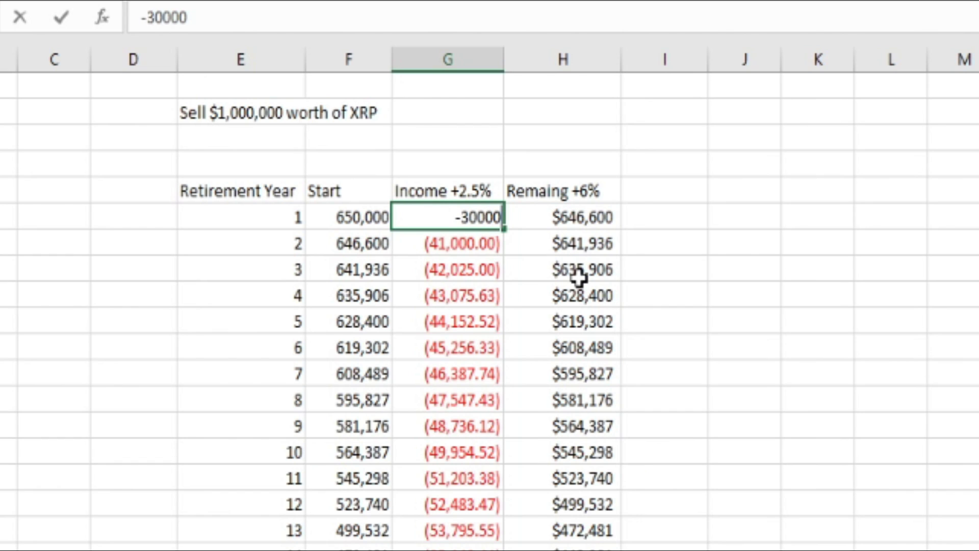
{"action": "key", "text": "Return"}
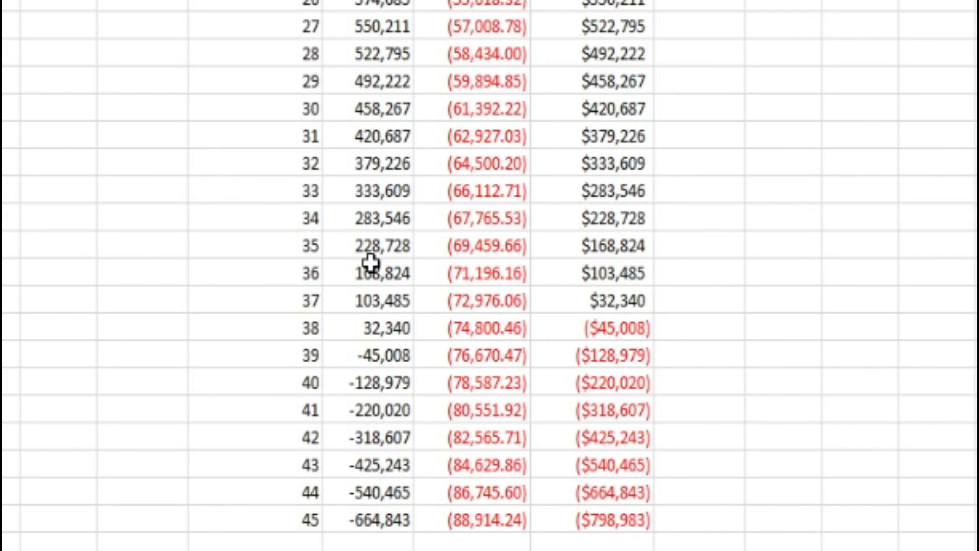
{"action": "left_click", "coordinate": [483, 294]}
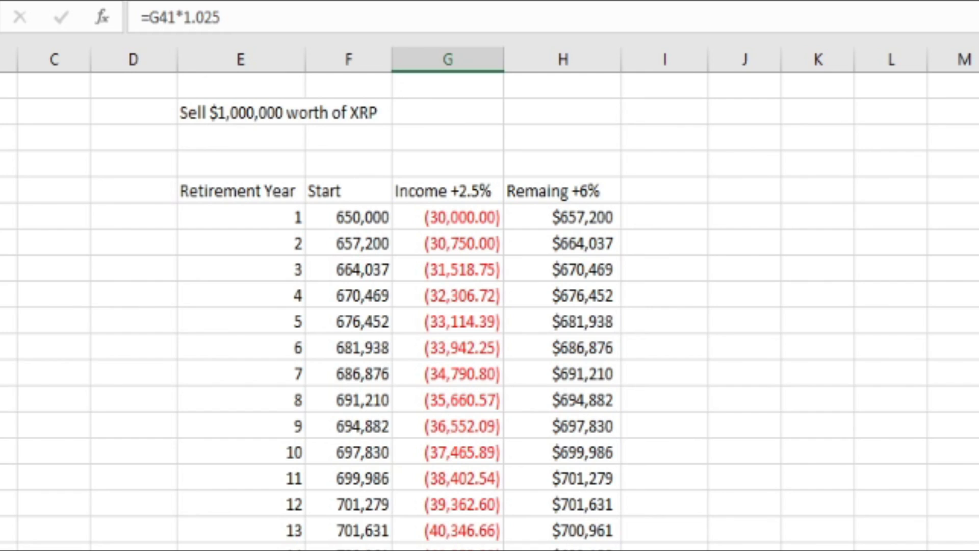
{"action": "key", "text": "Left"}
{"action": "key", "text": "Left"}
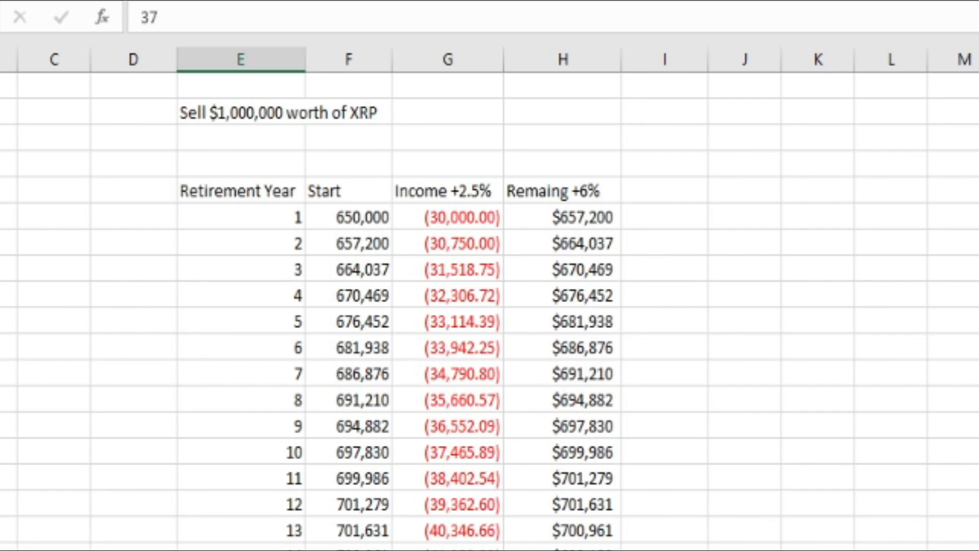
Step: Change the retirement table's heading to "Sell $3,000,000 worth of XRP"
{"action": "left_click", "coordinate": [258, 114]}
{"action": "left_click", "coordinate": [183, 16]}
{"action": "left_click_drag", "start_coordinate": [182, 15], "coordinate": [189, 15]}
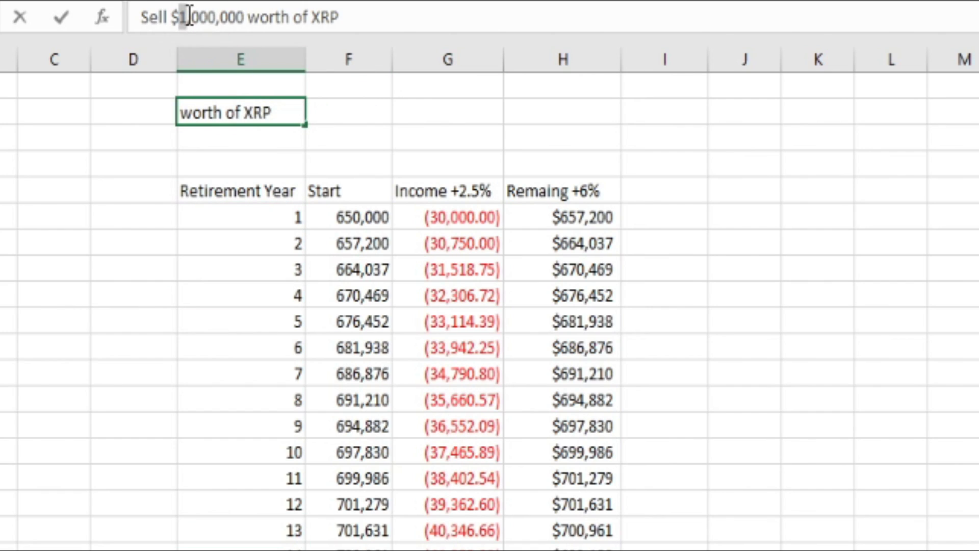
{"action": "type", "text": "3"}
{"action": "key", "text": "Return"}
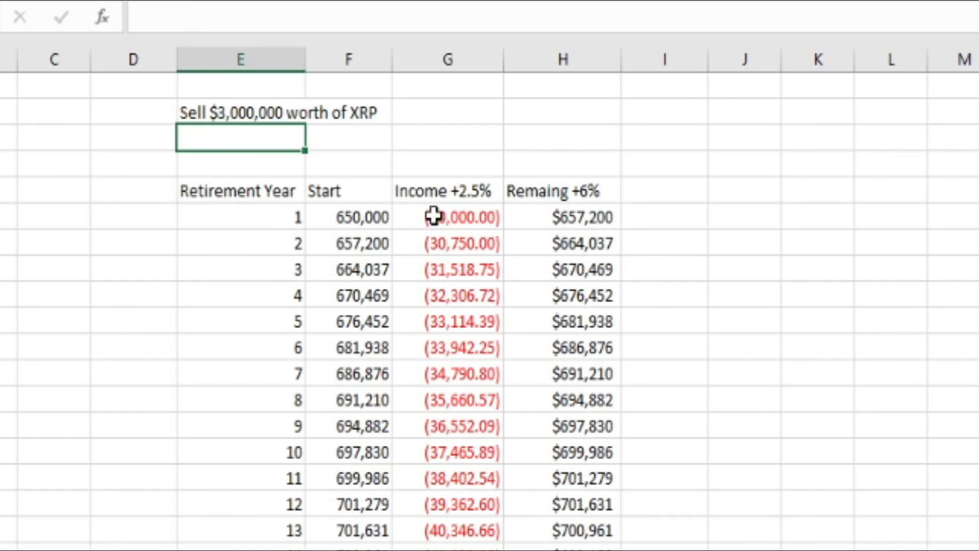
Step: Set the year 1 starting balance to 1950000 and the year 1 income withdrawal to -50000
{"action": "left_click", "coordinate": [364, 218]}
{"action": "type", "text": "19500000"}
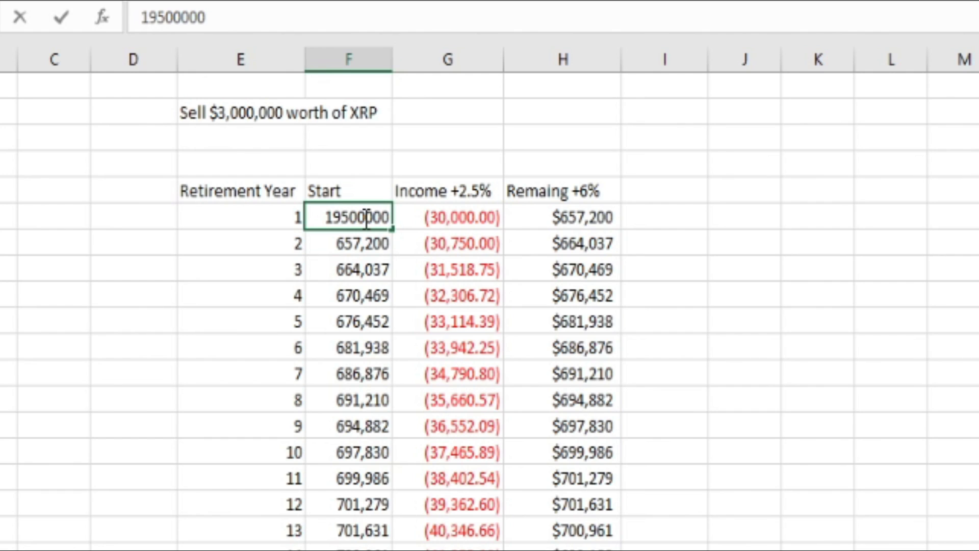
{"action": "key", "text": "BackSpace"}
{"action": "key", "text": "Return"}
{"action": "key", "text": "Right"}
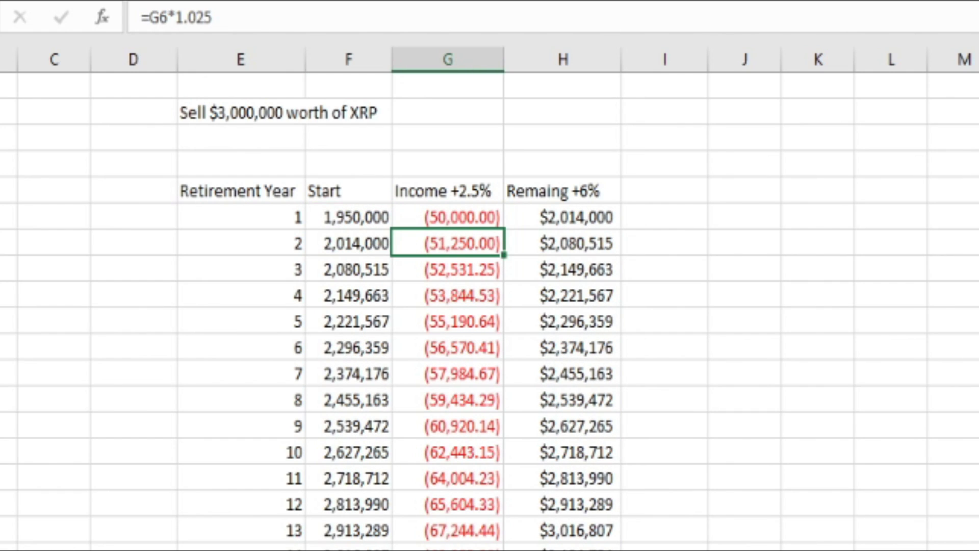
Step: Raise the year 1 income withdrawal to -80000
{"action": "key", "text": "Up"}
{"action": "type", "text": "-80000"}
{"action": "key", "text": "Return"}
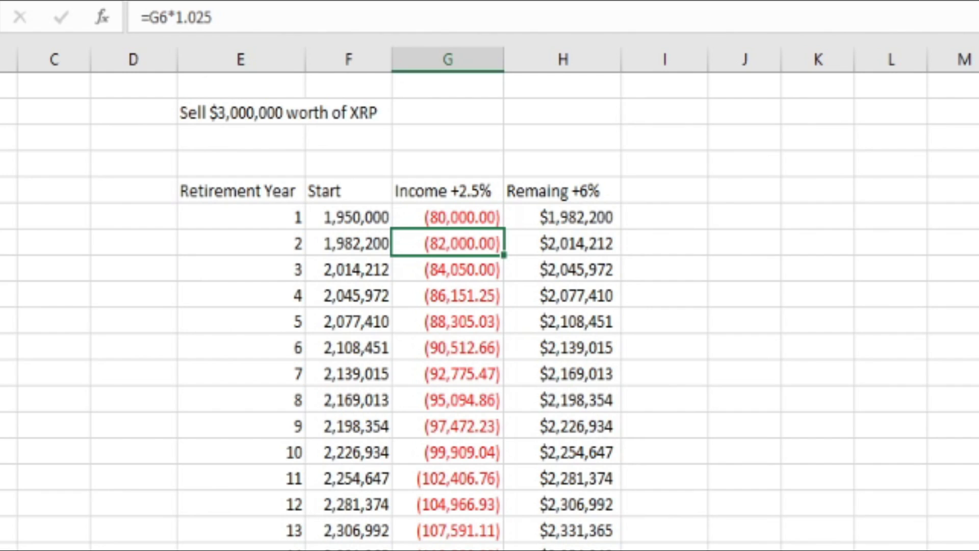
Step: Try year 1 income withdrawals of -100000 and -150000 to compare the remaining balances
{"action": "key", "text": "Up"}
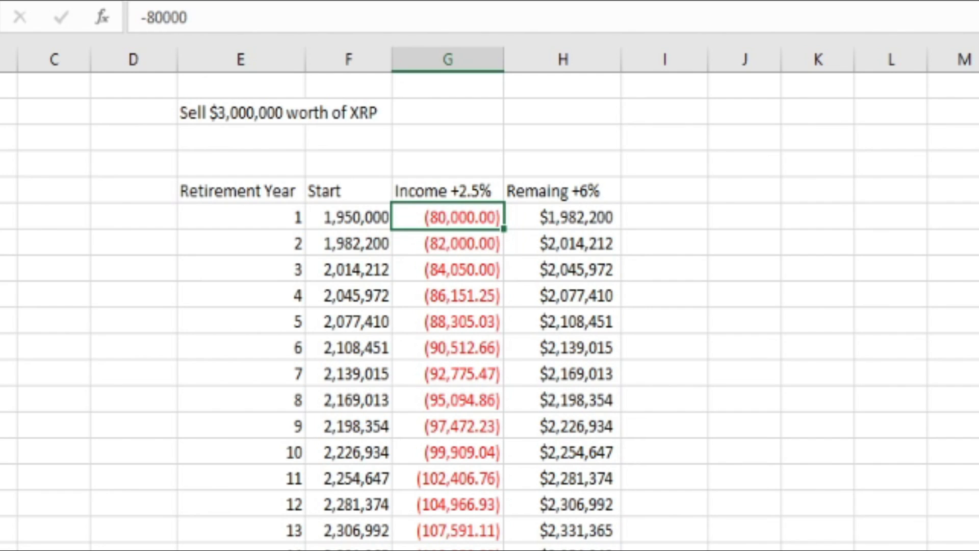
{"action": "type", "text": "-100000"}
{"action": "key", "text": "Return"}
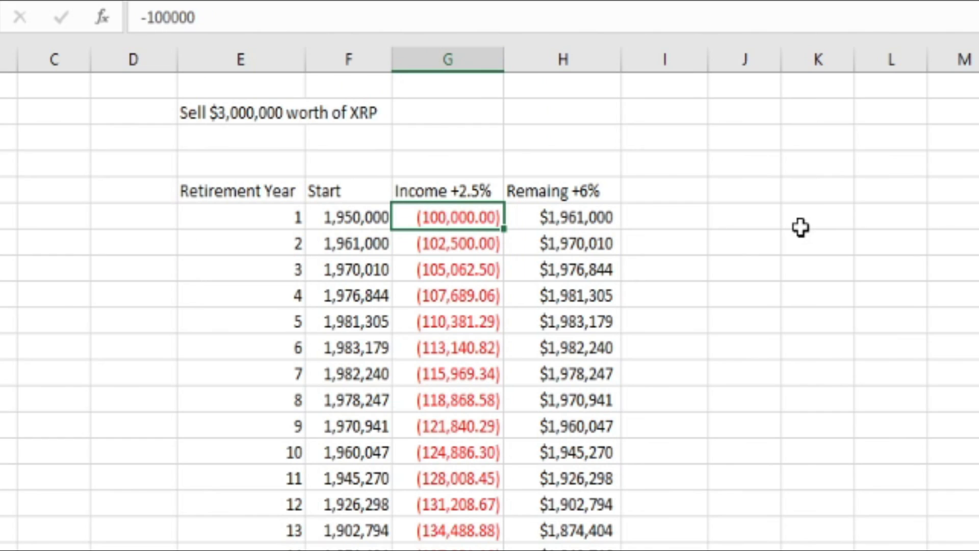
{"action": "type", "text": "-150000"}
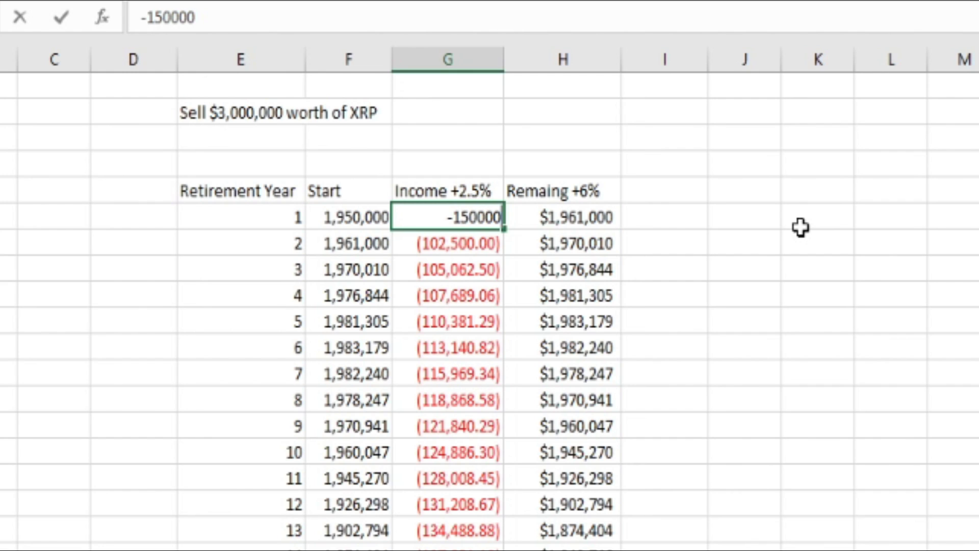
{"action": "key", "text": "Return"}
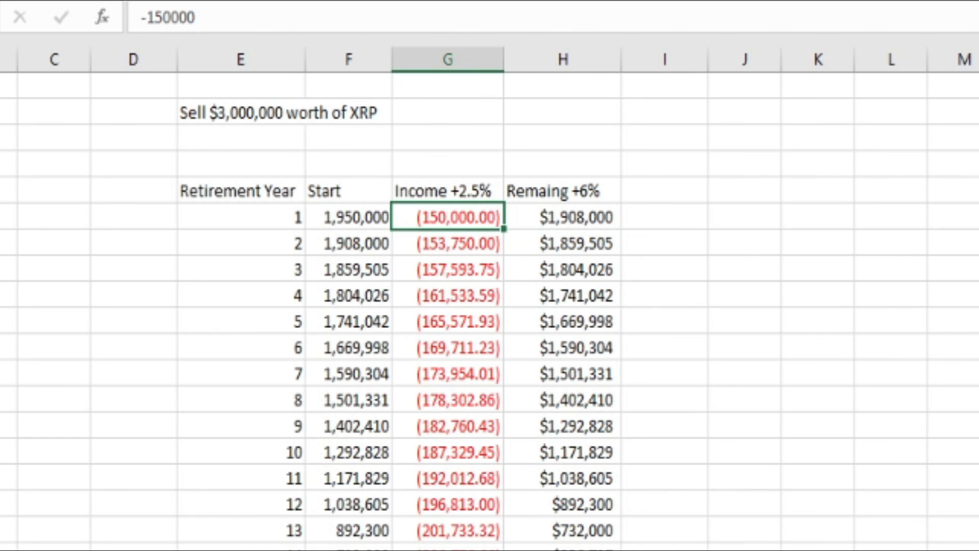
Step: Set the year 1 income withdrawal back to -80000 and deselect the income cells
{"action": "type", "text": "-80000"}
{"action": "key", "text": "Return"}
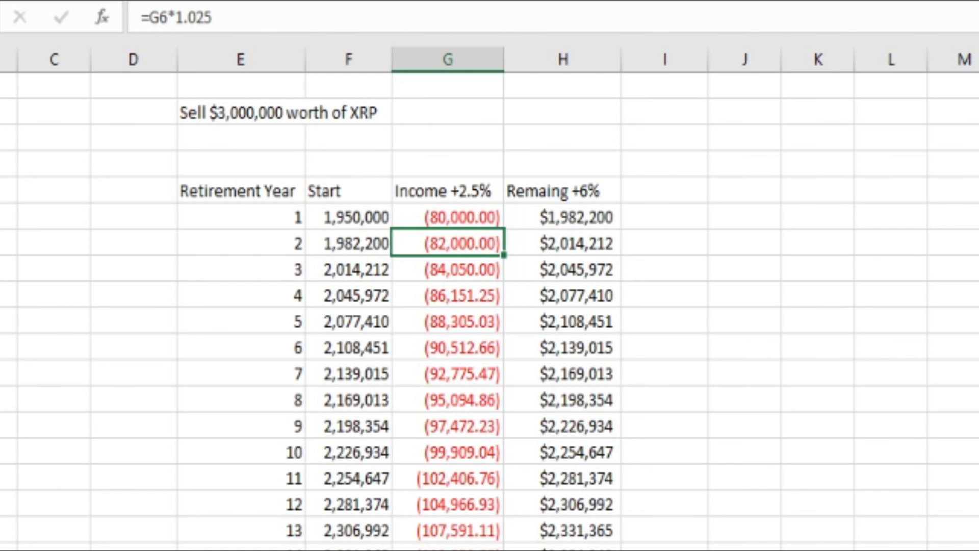
{"action": "left_click", "coordinate": [877, 103]}
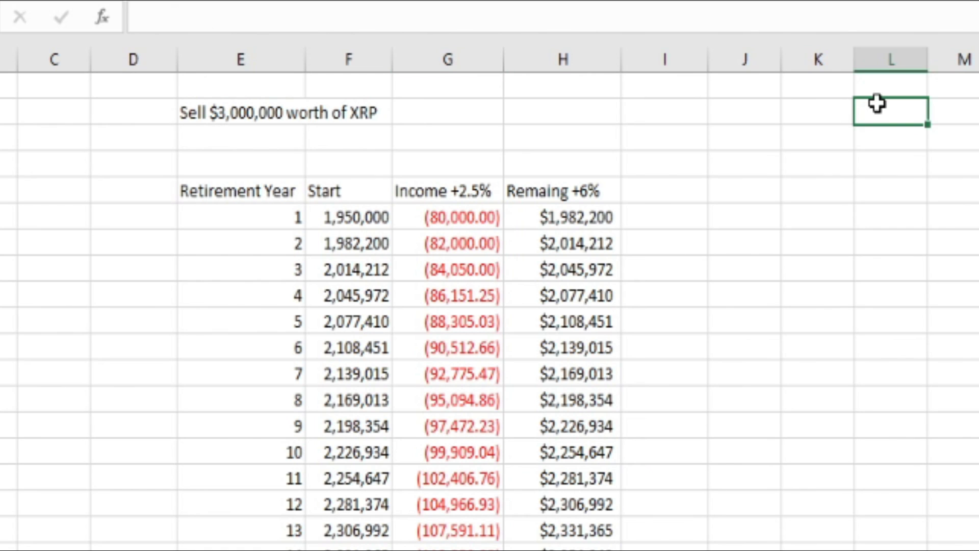